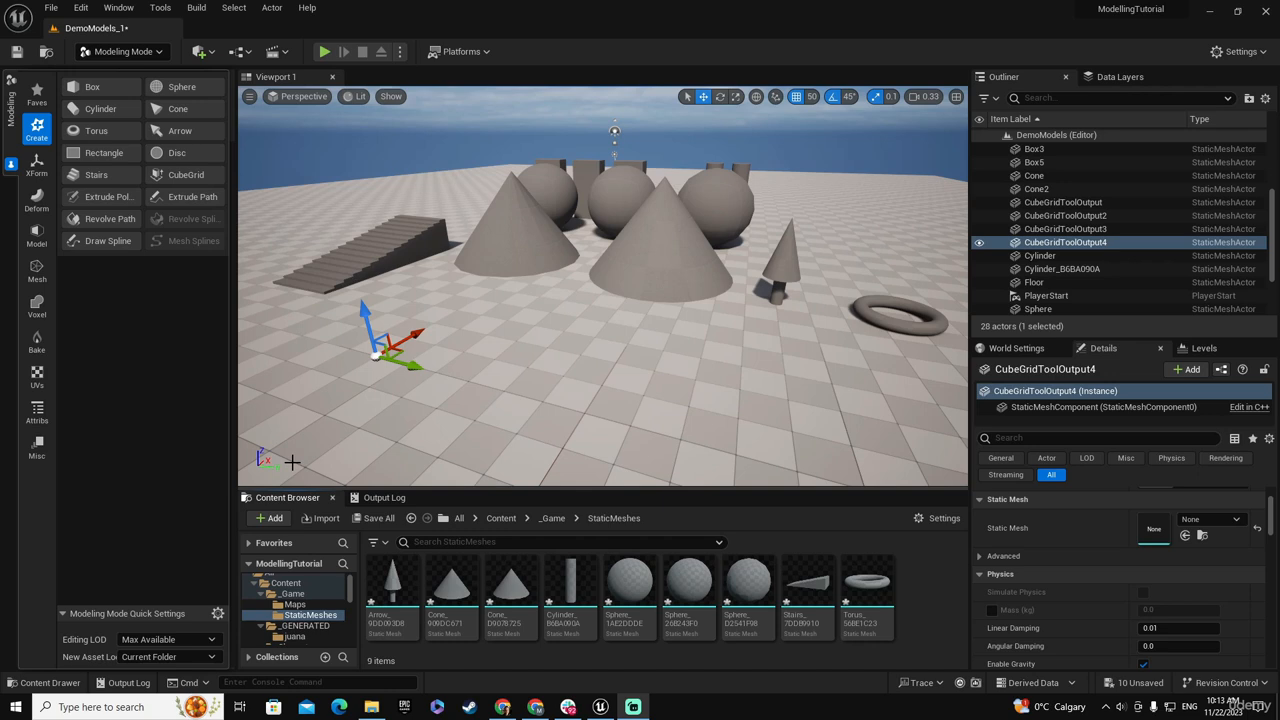
# - Start a CubeGrid mesh and pull one floor cell in front of the cones up into a four-block column
pyautogui.click(196, 178)
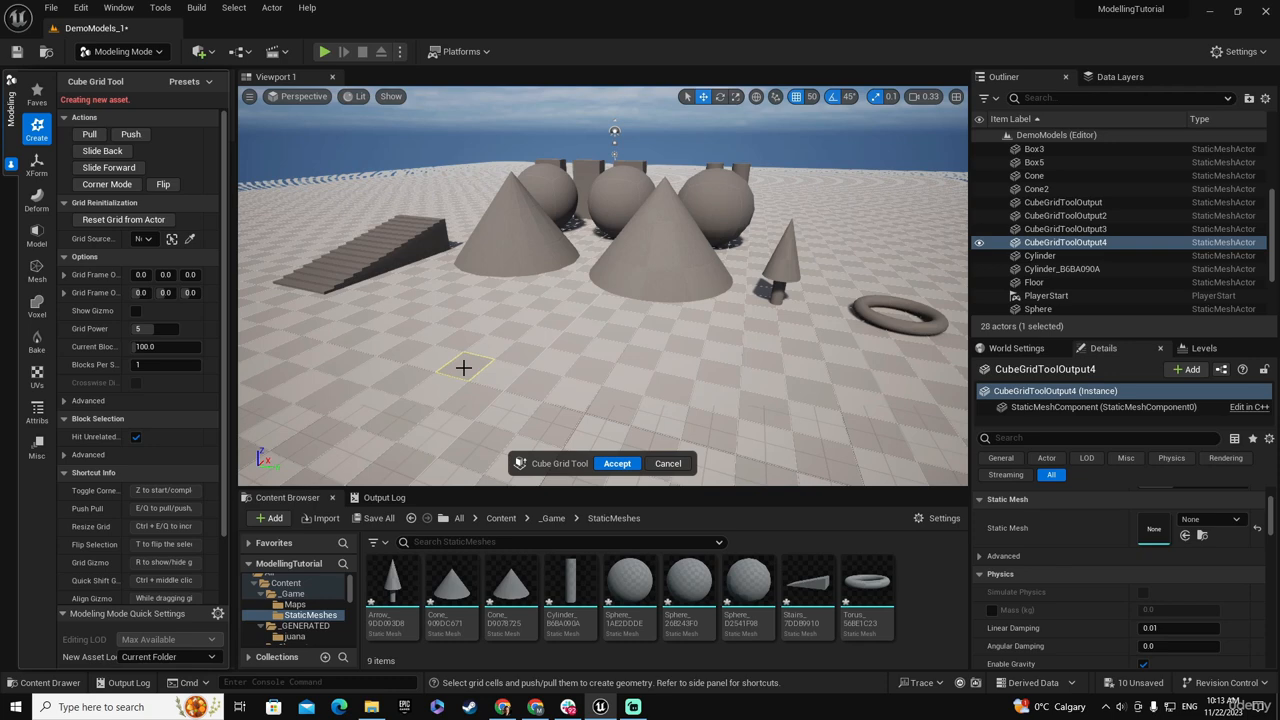
pyautogui.click(463, 368)
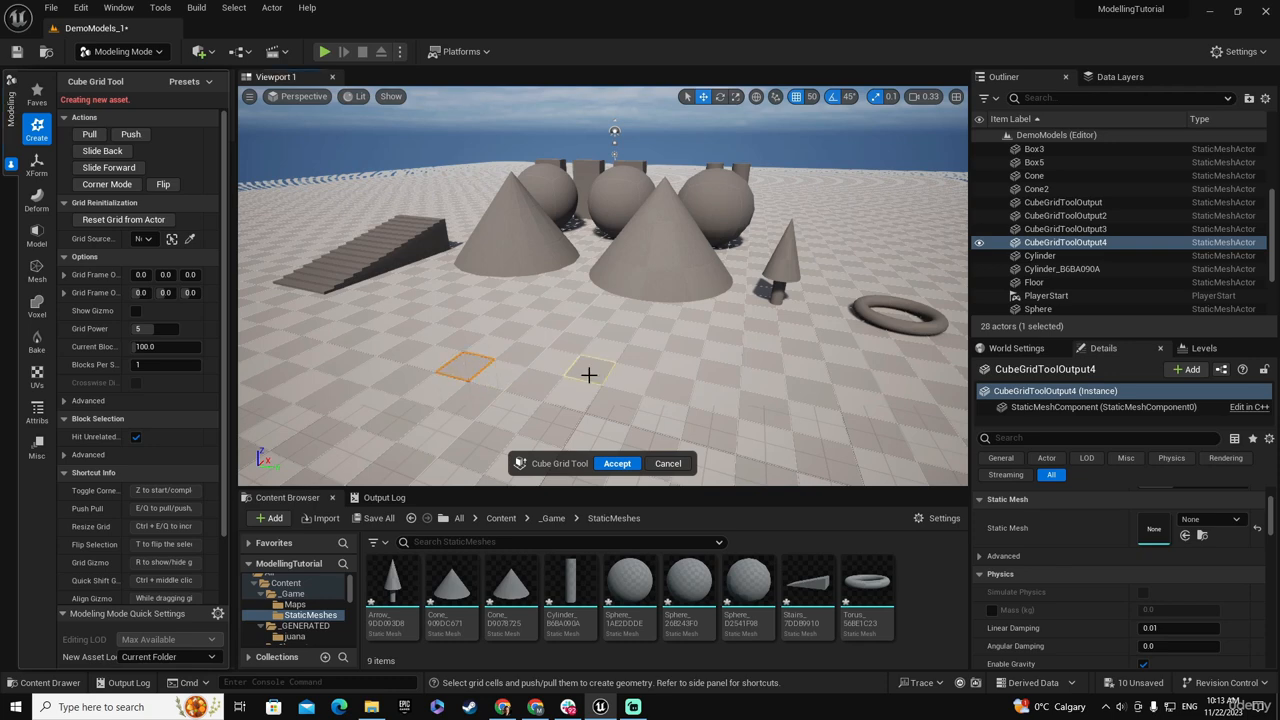
pyautogui.moveTo(588, 374); pyautogui.dragTo(571, 346, button='right')
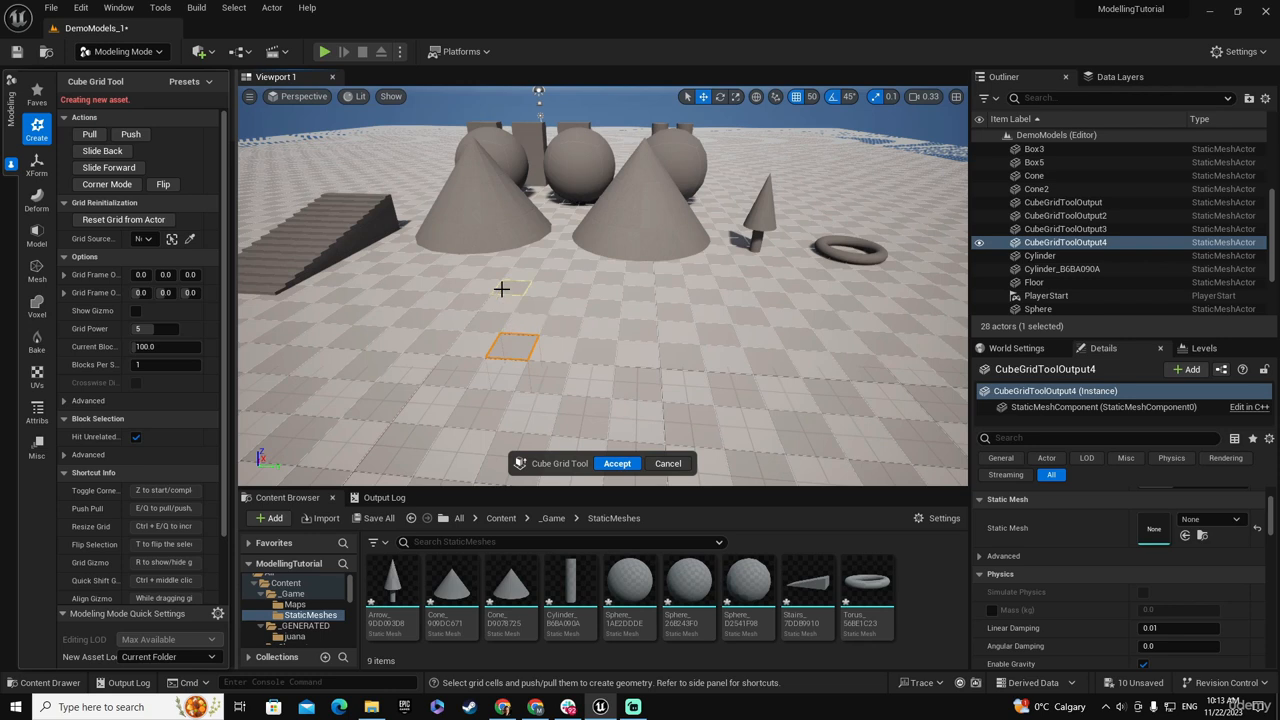
pyautogui.click(508, 351)
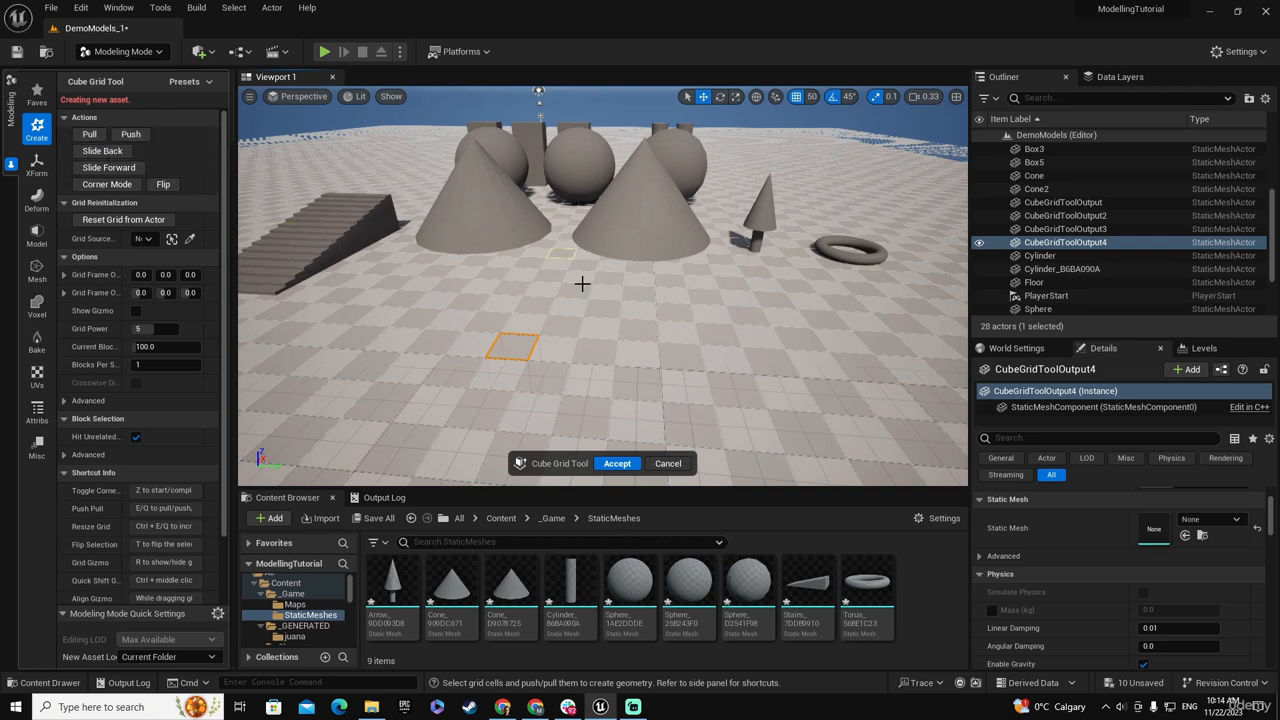
pyautogui.press('e')
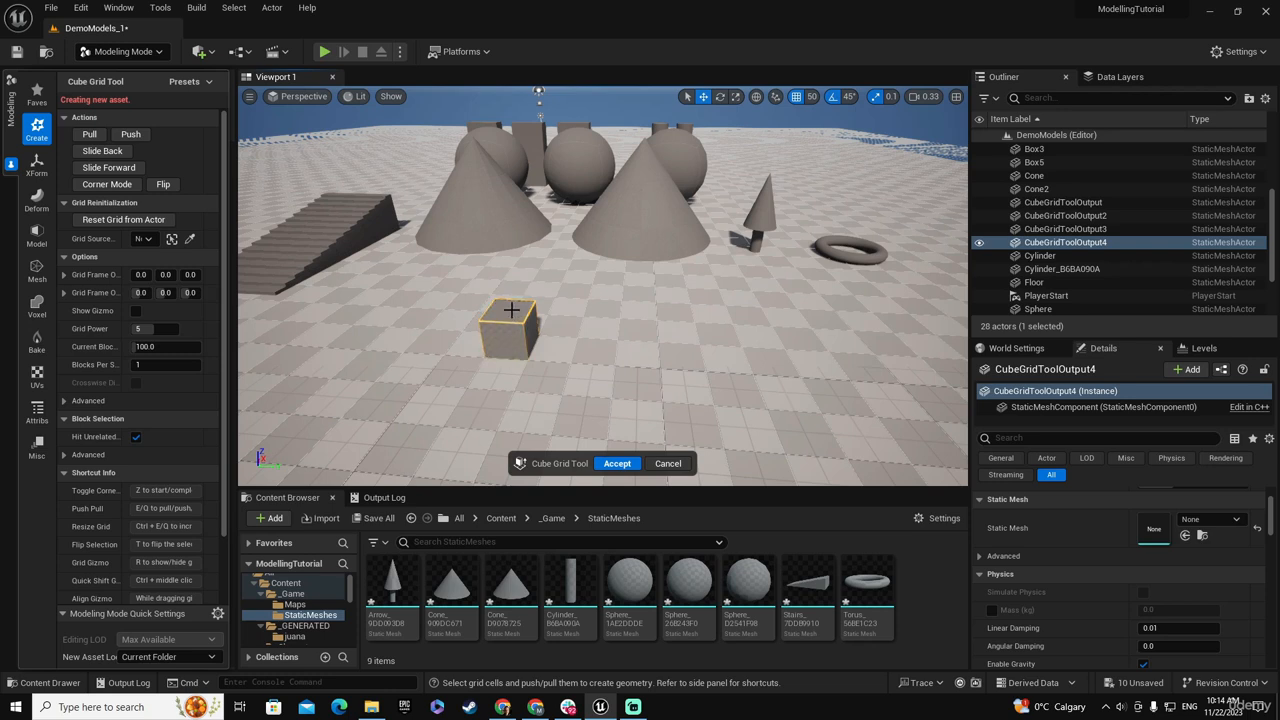
pyautogui.press('e')
pyautogui.press('e')
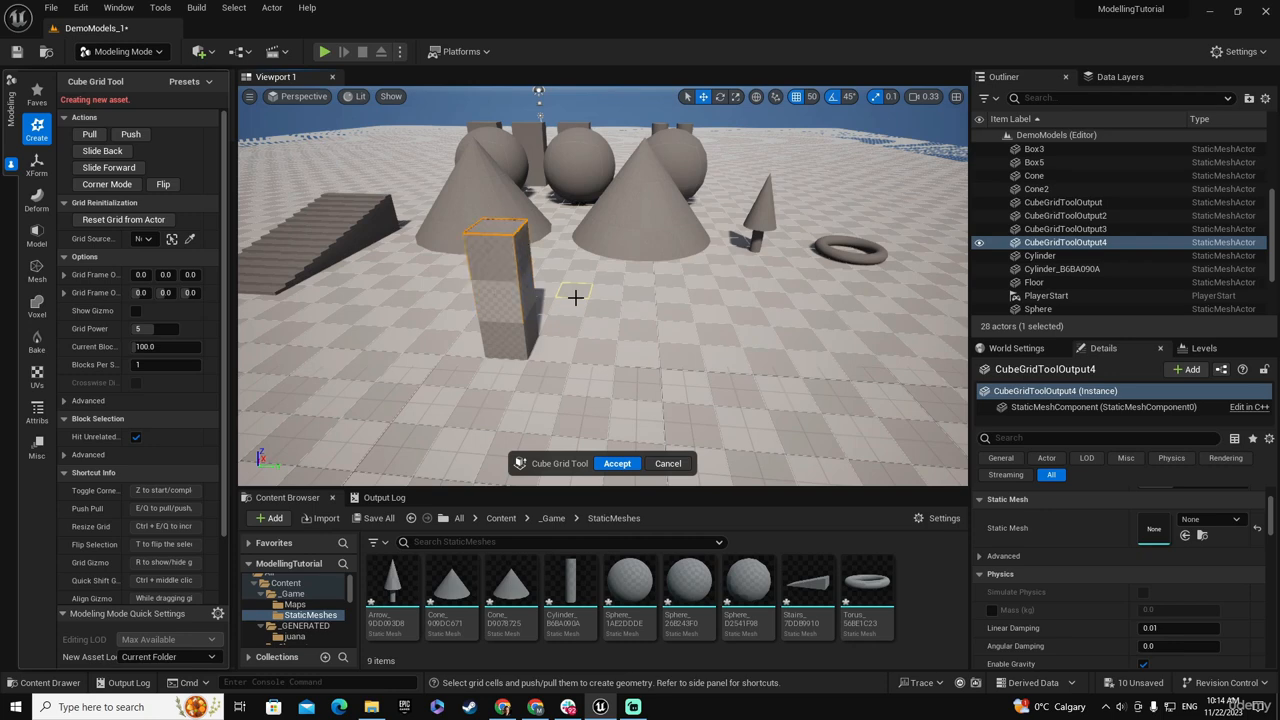
pyautogui.press('e')
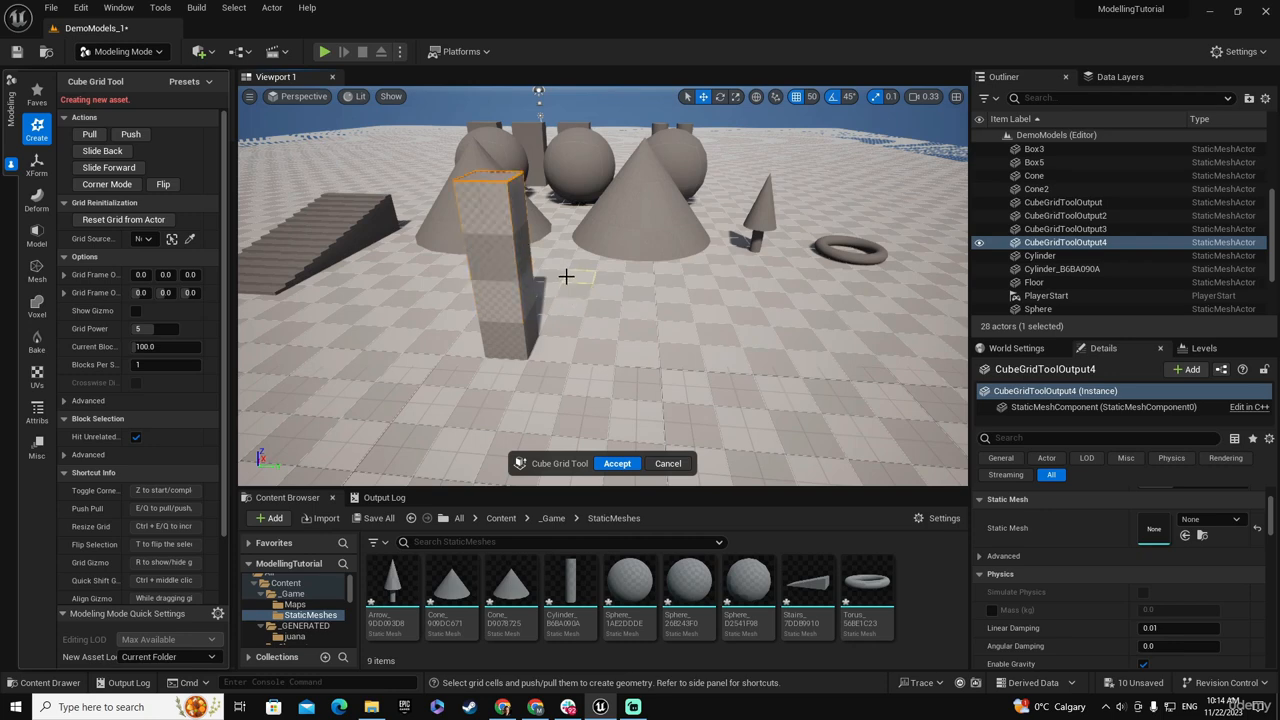
# - Pull the side face of the column's uppermost block outward into a horizontal arm, trying a one-block push and pull at its end
pyautogui.moveTo(533, 290); pyautogui.dragTo(489, 209, button='right')
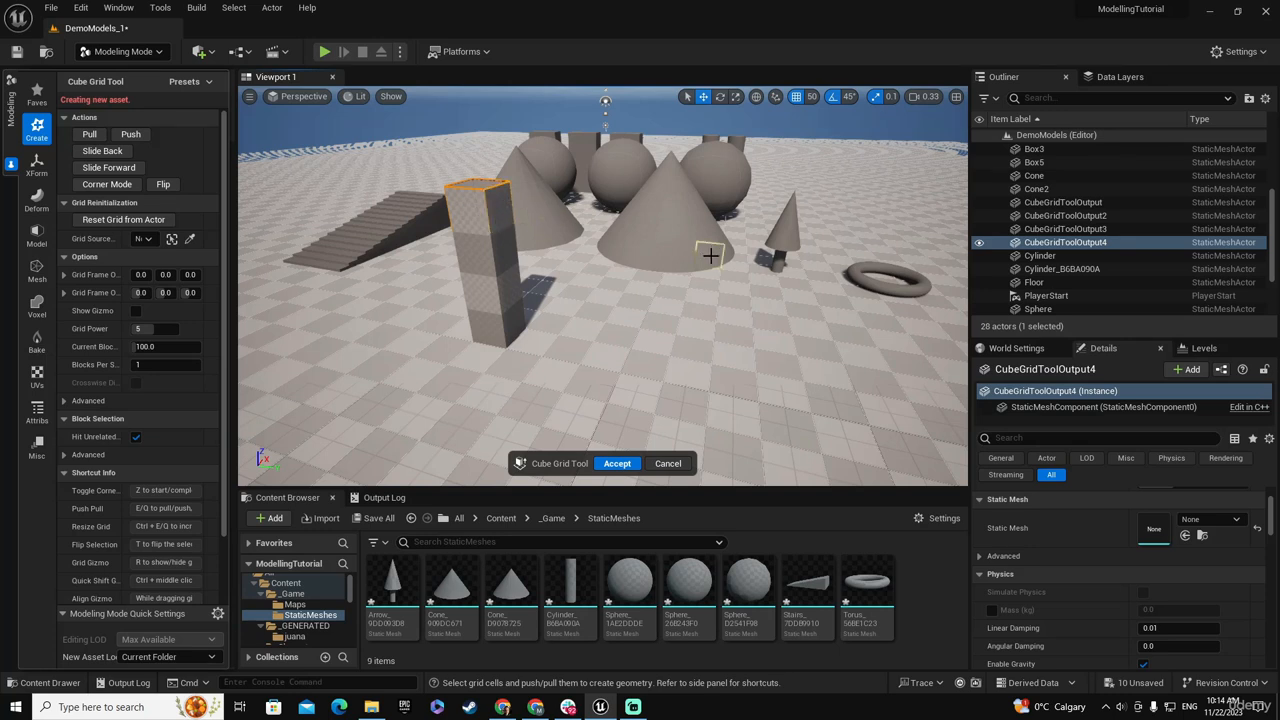
pyautogui.click(500, 208)
pyautogui.press('e')
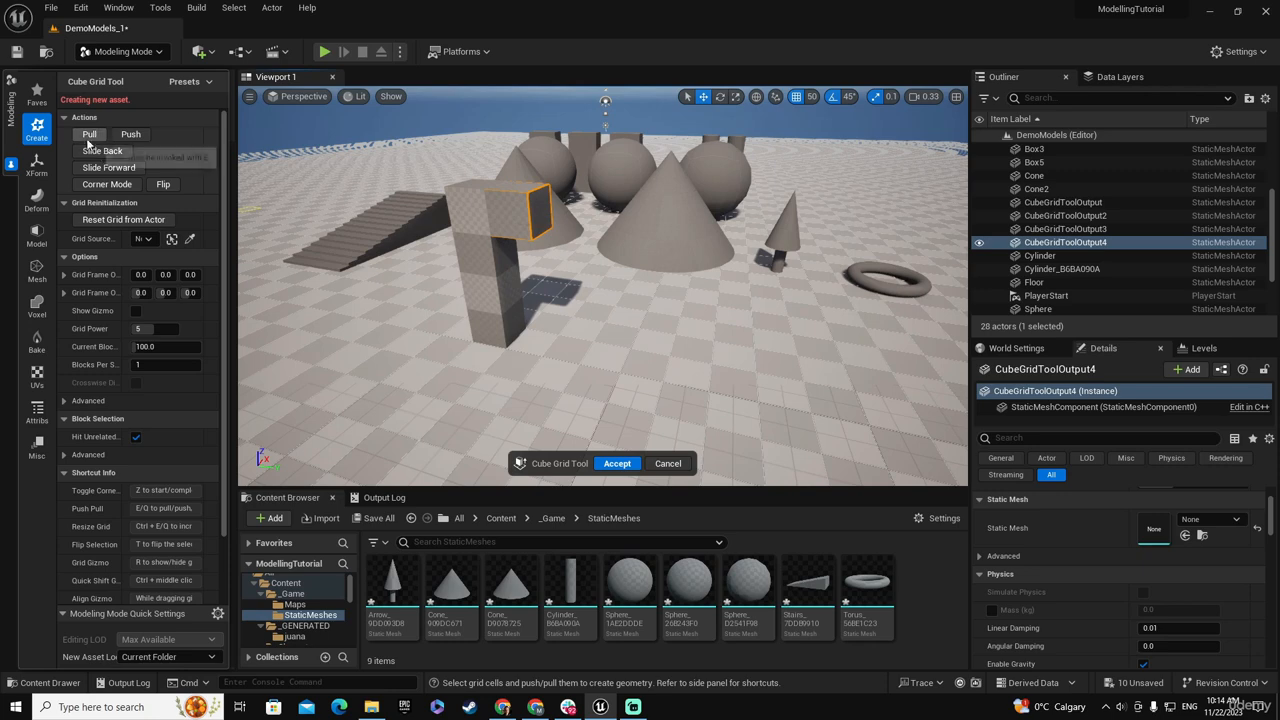
pyautogui.press('e')
pyautogui.press('e')
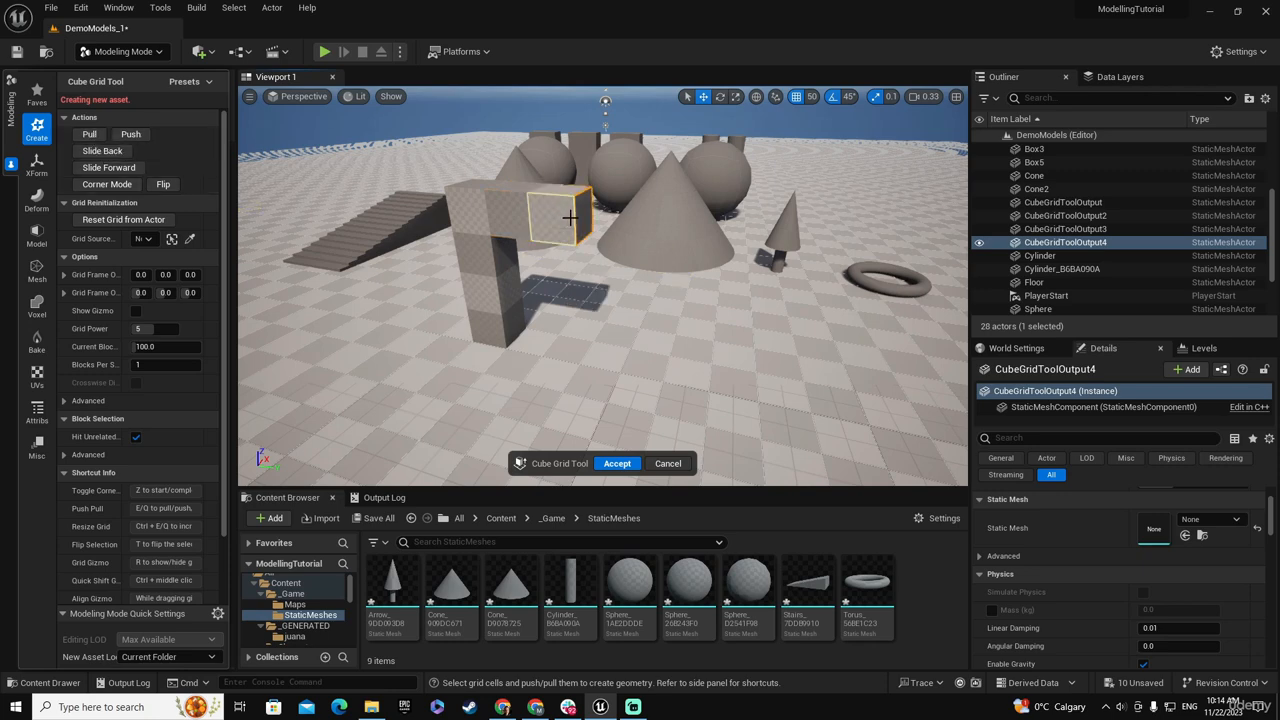
pyautogui.press('d')
pyautogui.moveTo(683, 247); pyautogui.dragTo(701, 247, button='right')
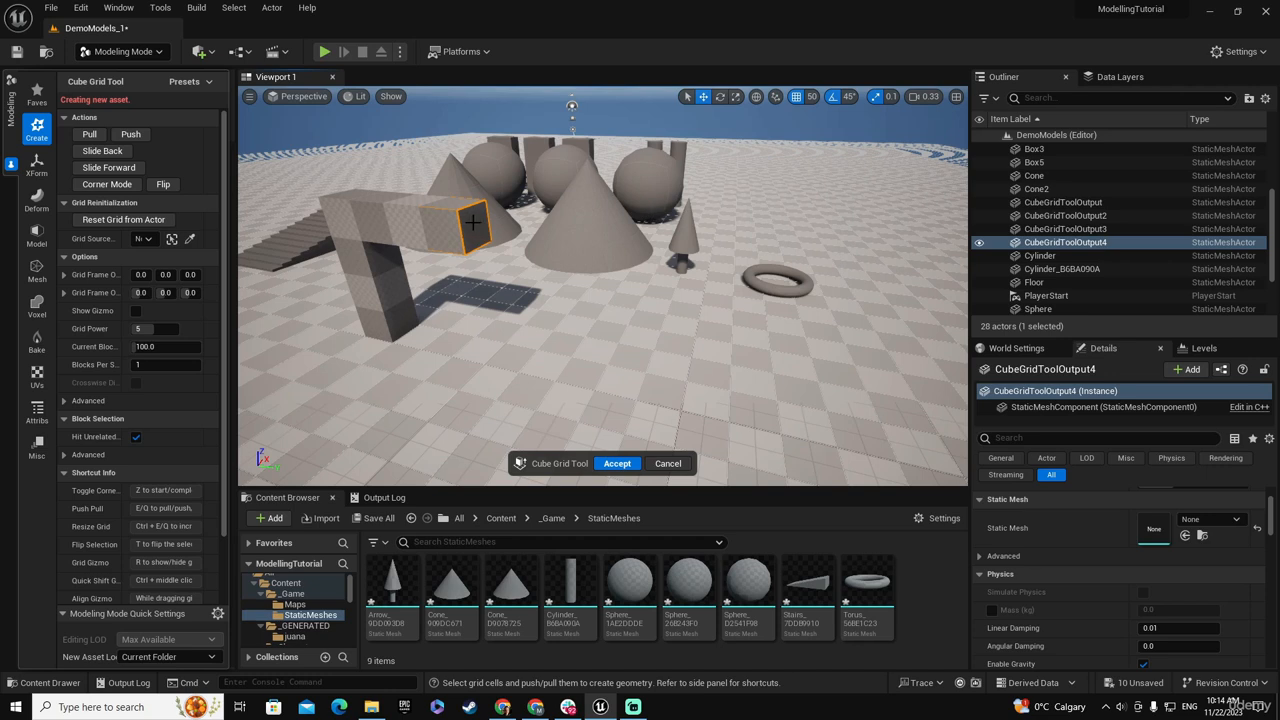
pyautogui.press('q')
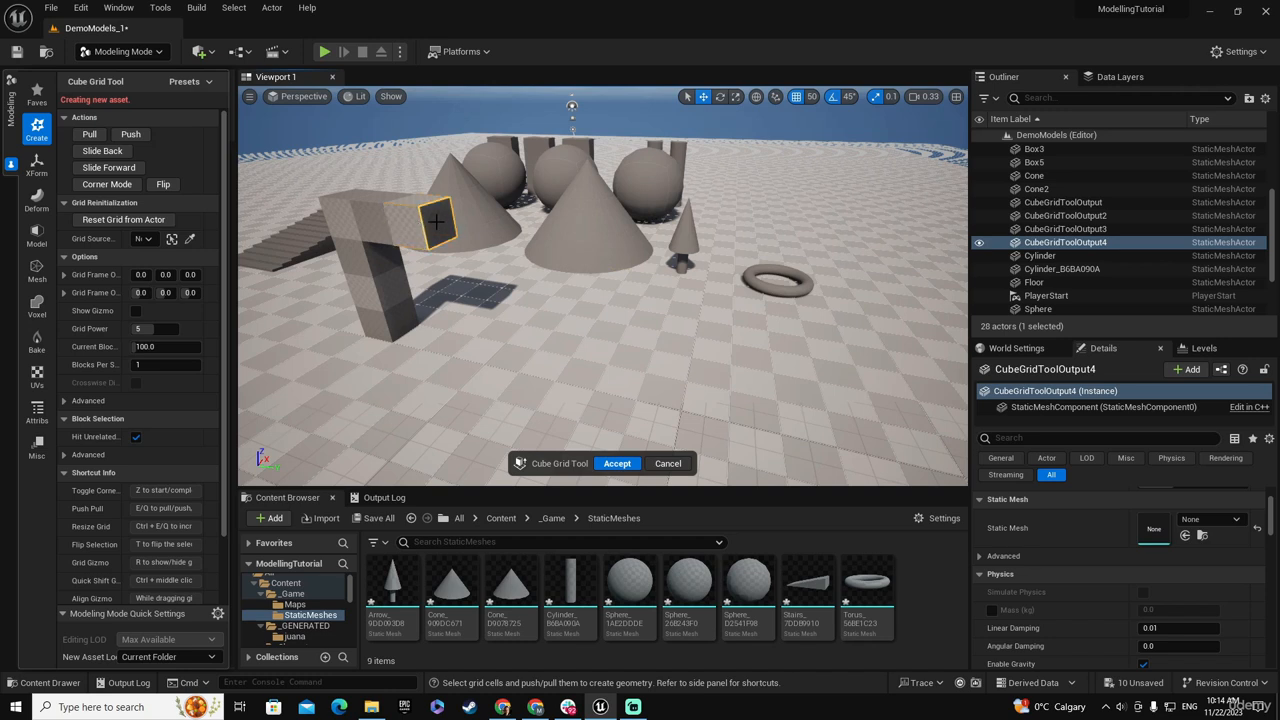
pyautogui.press('e')
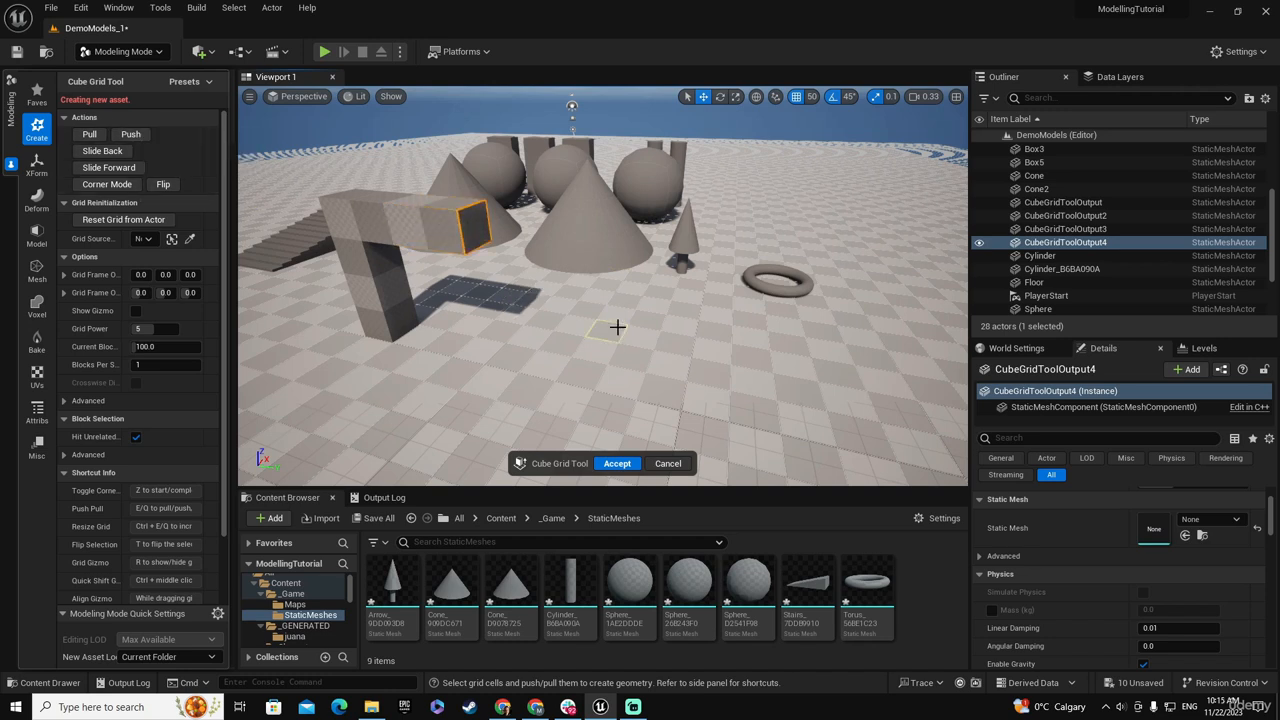
# - Slide the end-face selection beyond the arm, pull out three detached blocks there, and raise the last one by one block
pyautogui.click(490, 226)
pyautogui.click(474, 227)
pyautogui.click(605, 246)
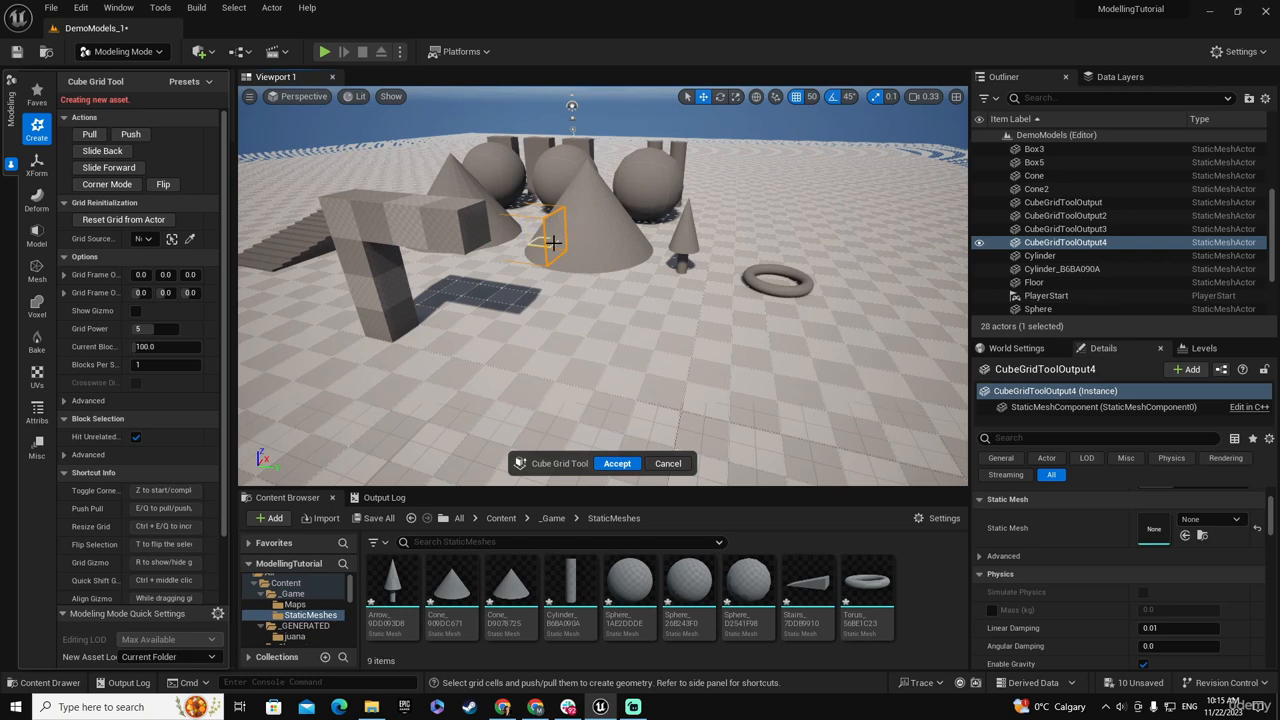
pyautogui.press('e')
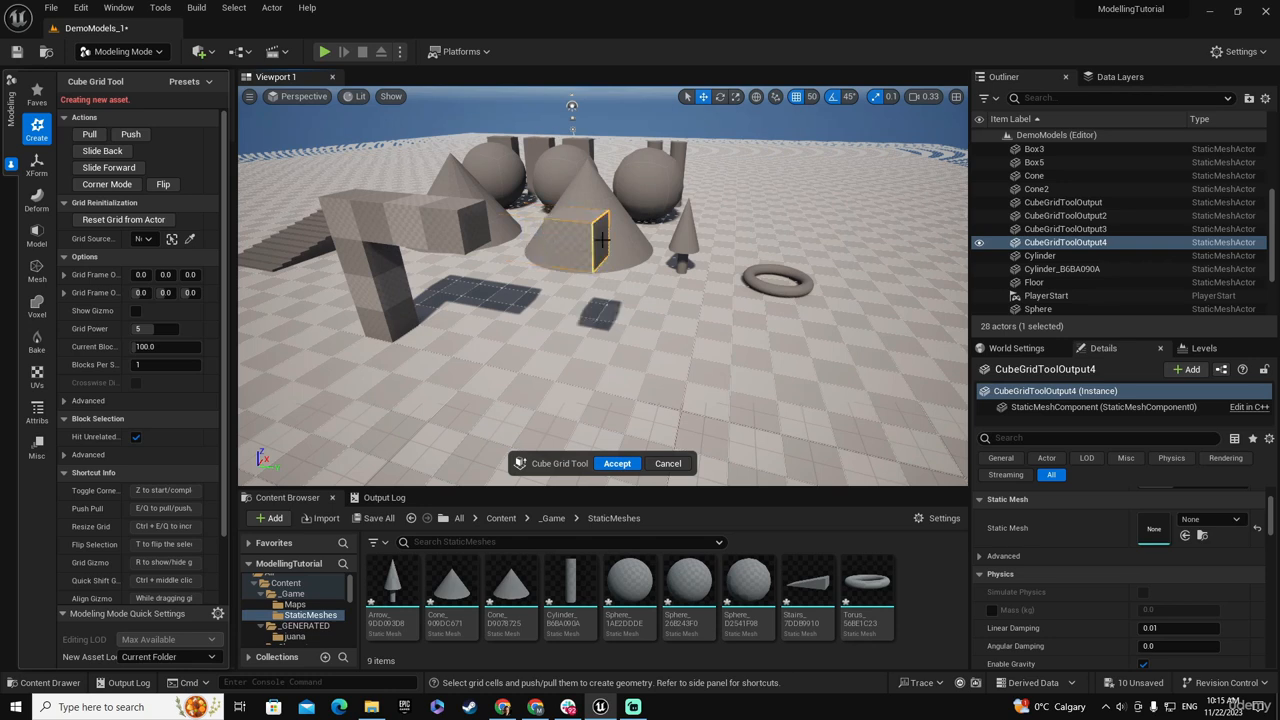
pyautogui.press('e')
pyautogui.press('e')
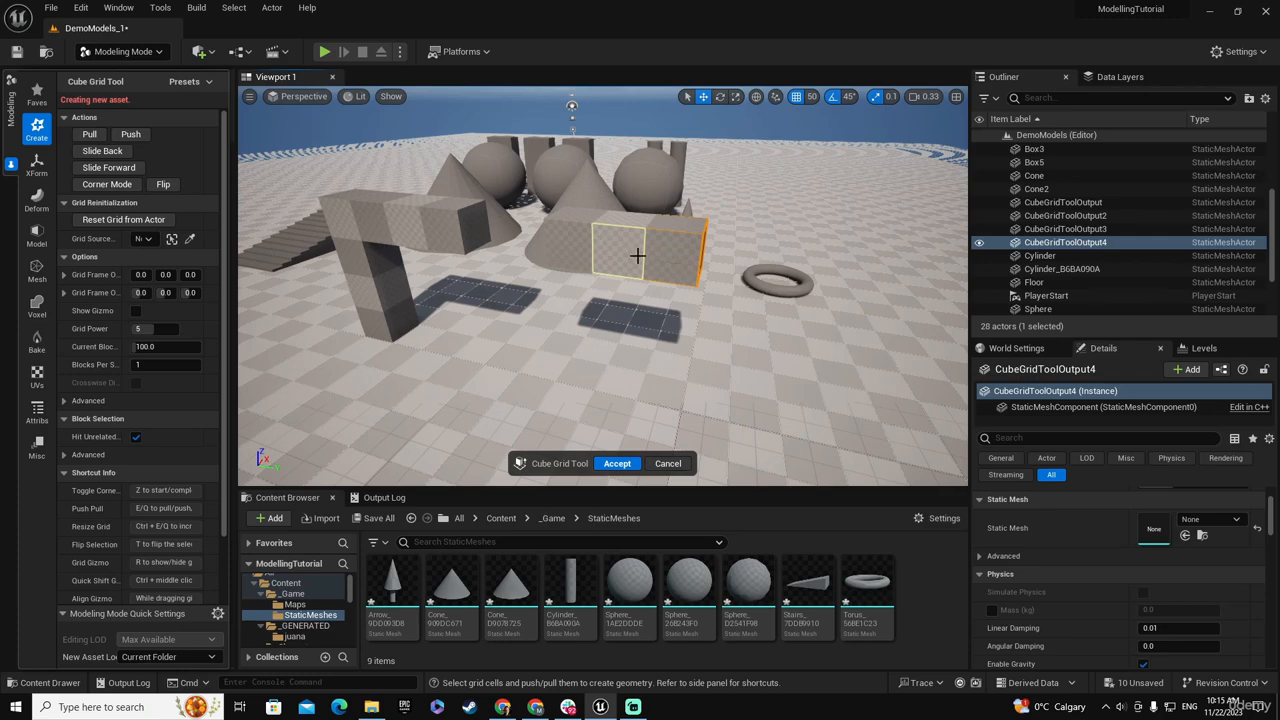
pyautogui.moveTo(666, 243)
pyautogui.keyDown('alt'); pyautogui.mouseDown()
pyautogui.moveTo(600, 290)
pyautogui.moveTo(450, 260)
pyautogui.moveTo(400, 200)
pyautogui.moveTo(600, 240)
pyautogui.moveTo(650, 270)
pyautogui.moveTo(663, 246)
pyautogui.mouseUp(); pyautogui.keyUp('alt')
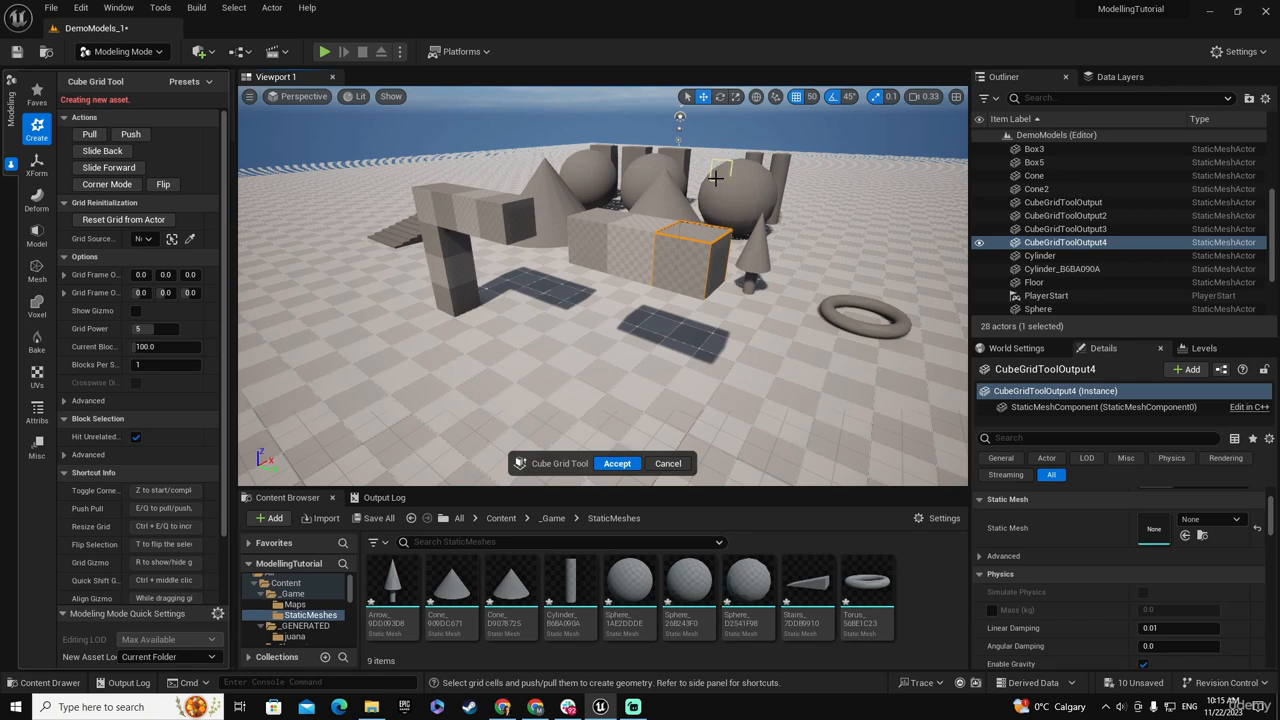
pyautogui.press('e')
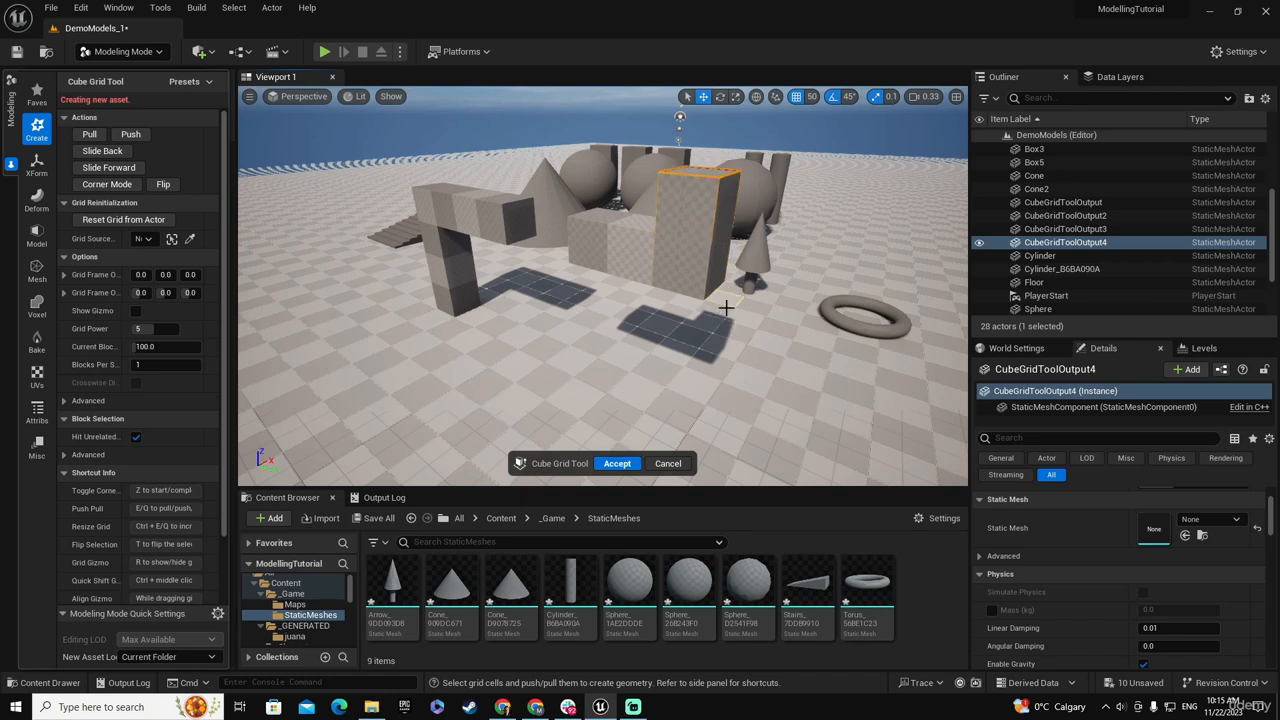
# - Slide the end-face selection of the raised block's base back into the gap near the arm and pull one block there
pyautogui.click(715, 267)
pyautogui.moveTo(806, 349); pyautogui.dragTo(783, 337, button='right')
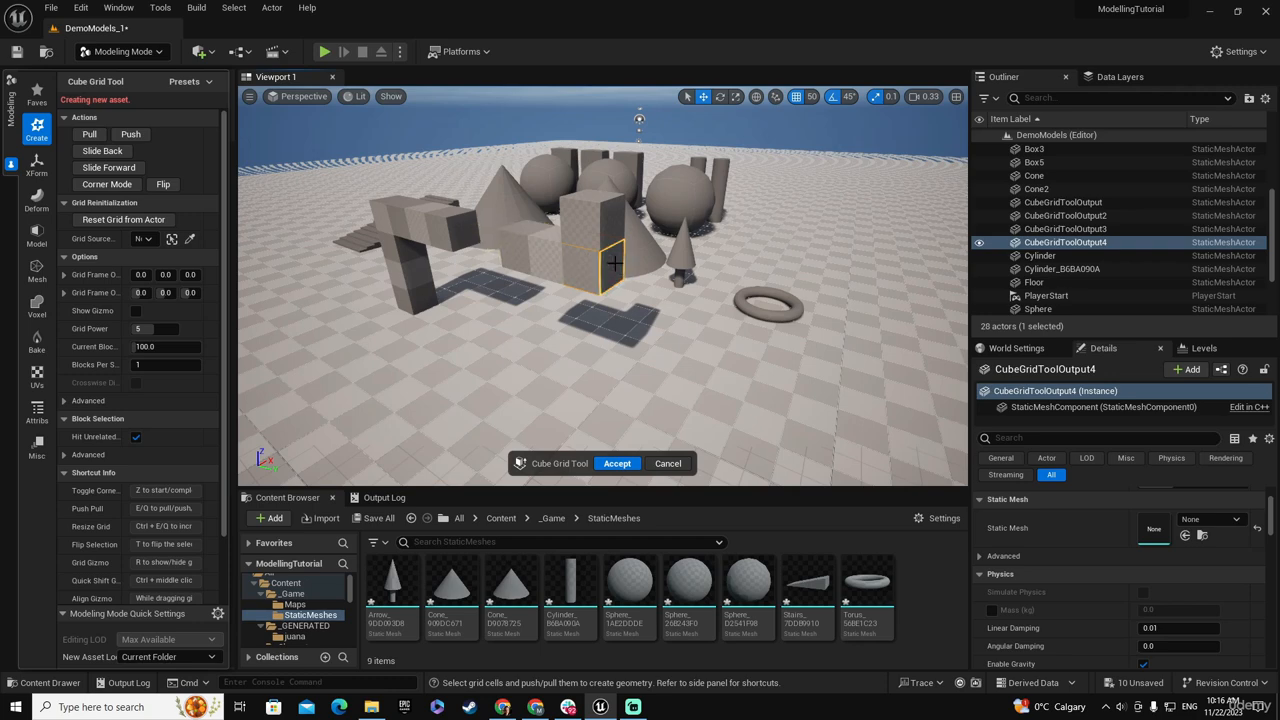
pyautogui.moveTo(664, 274); pyautogui.dragTo(664, 274, button='right')
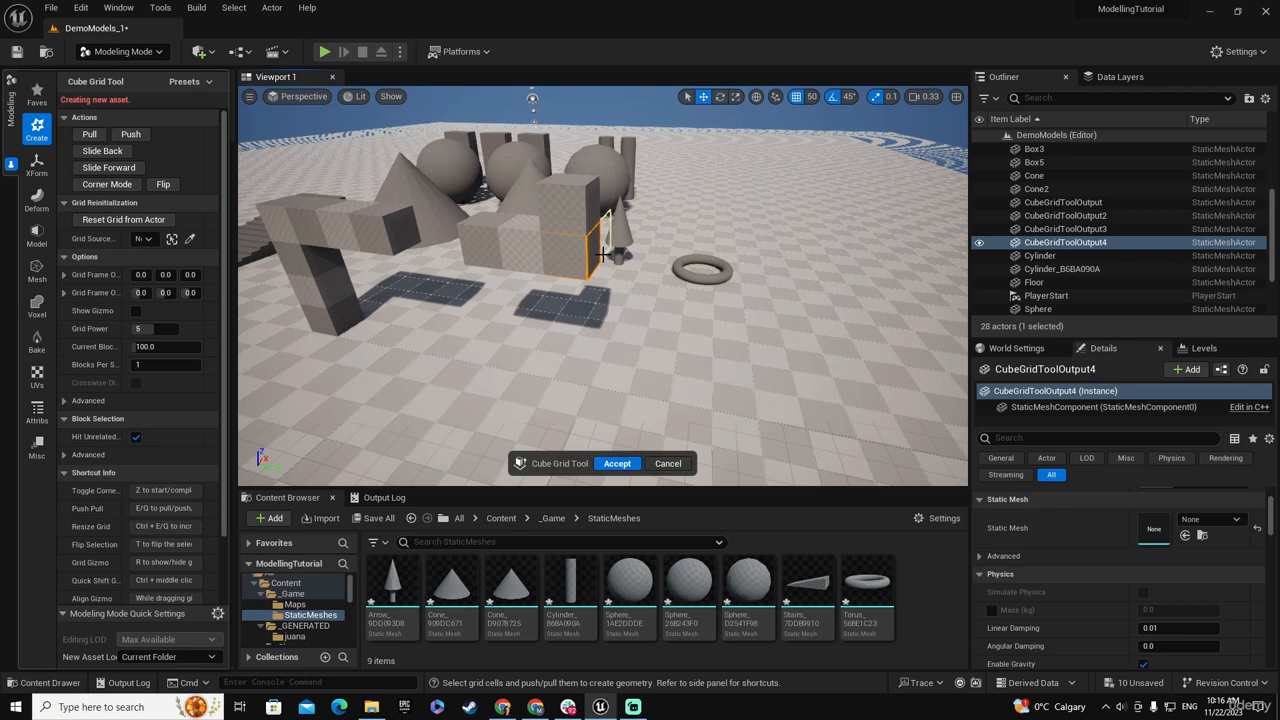
pyautogui.hotkey('shift', 'q')
pyautogui.hotkey('shift', 'q')
pyautogui.hotkey('shift', 'q')
pyautogui.hotkey('shift', 'q')
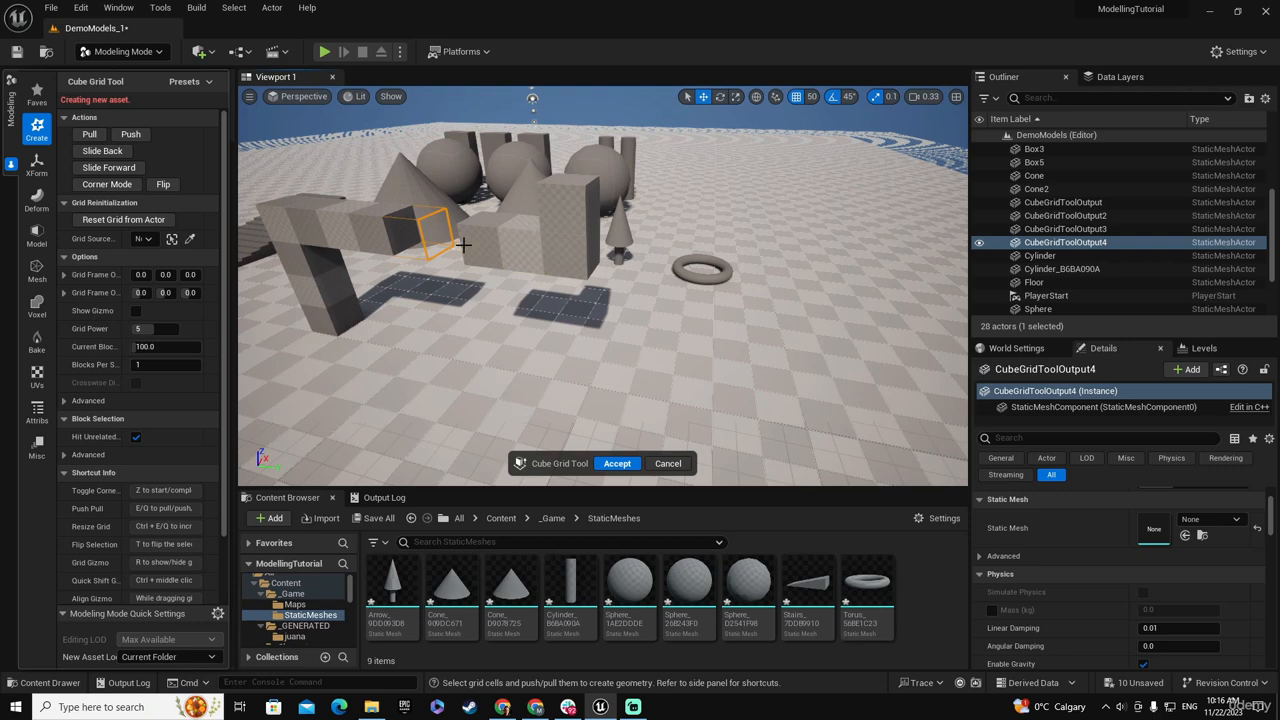
pyautogui.press('e')
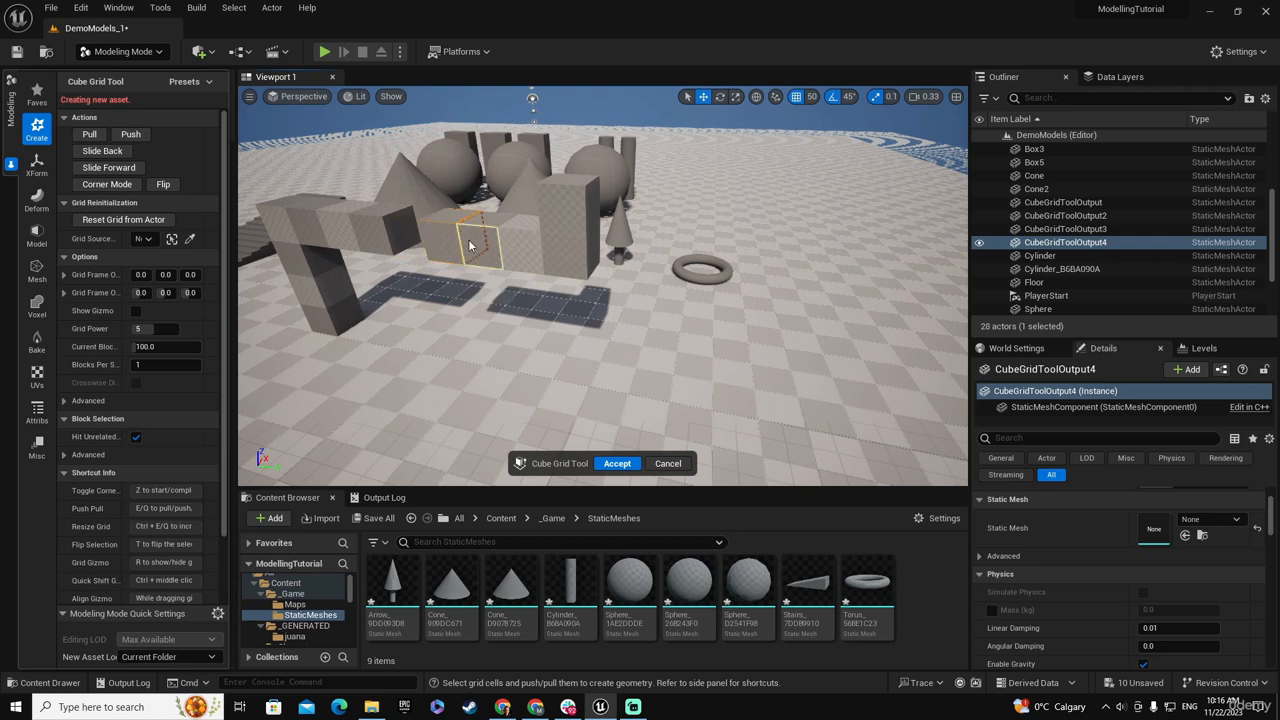
# - Extend the beam around a corner, pull supporting legs down to the floor, and commit the CubeGrid mesh
pyautogui.moveTo(483, 244); pyautogui.dragTo(555, 257, button='right')
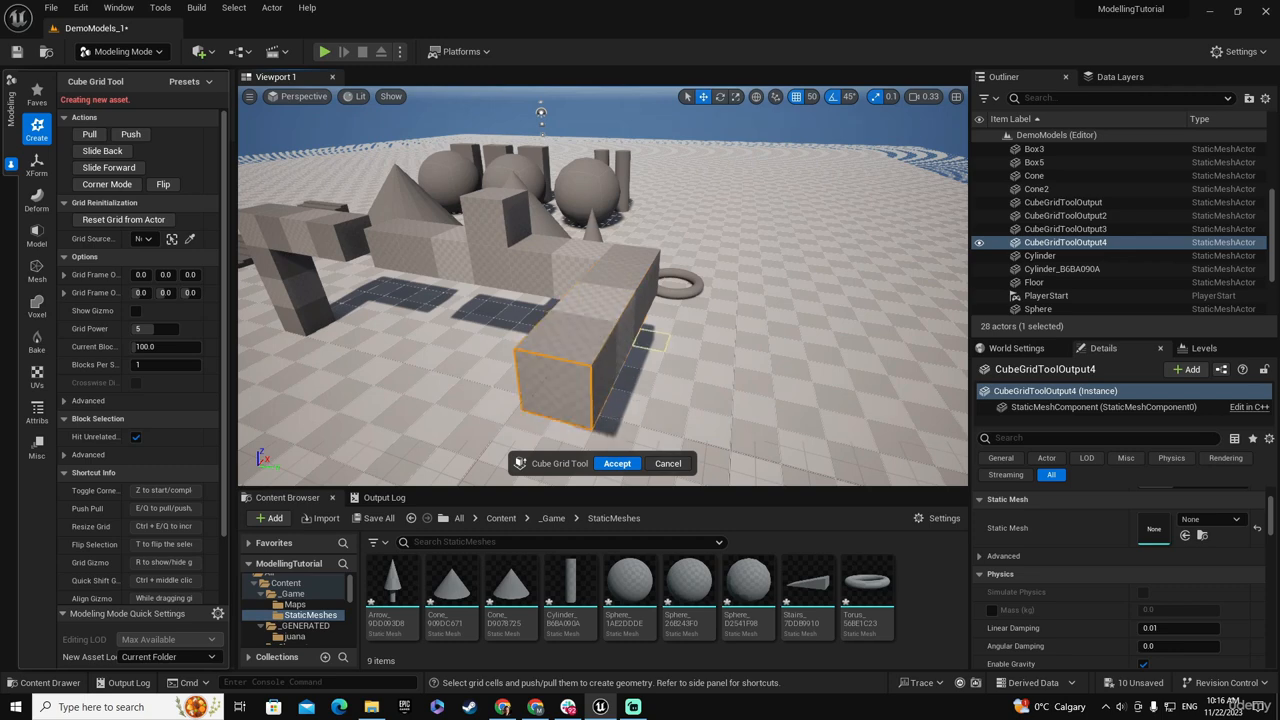
pyautogui.moveTo(541, 111); pyautogui.dragTo(864, 174, button='right')
pyautogui.moveTo(632, 381); pyautogui.dragTo(602, 336, button='right')
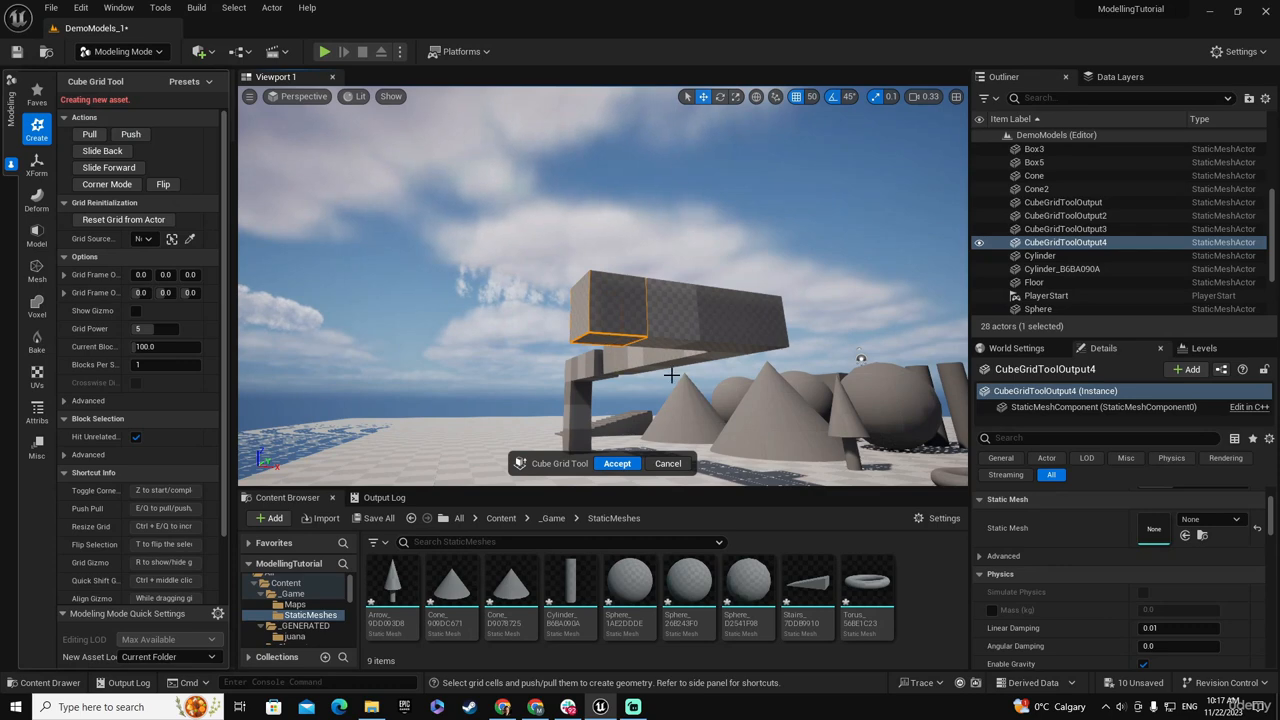
pyautogui.moveTo(676, 374)
pyautogui.mouseDown(button='right')
pyautogui.moveTo(668, 392)
pyautogui.moveTo(608, 392)
pyautogui.moveTo(654, 375)
pyautogui.mouseUp(button='right')
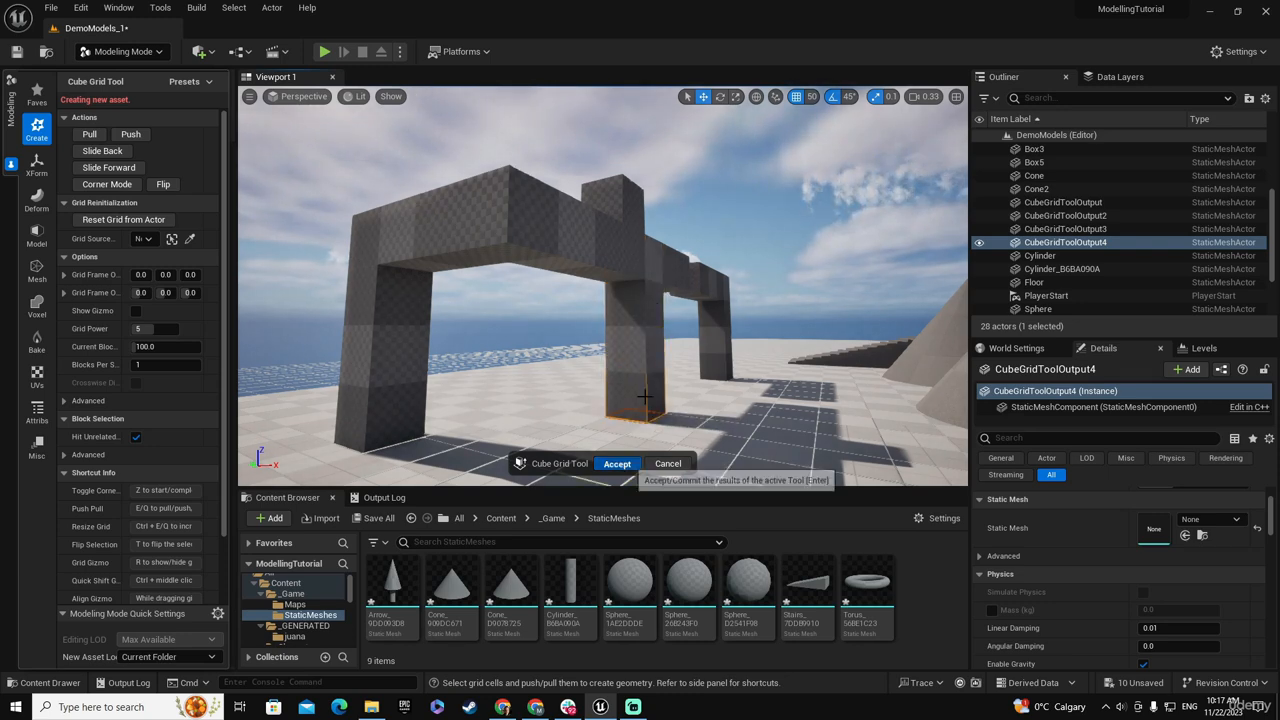
pyautogui.moveTo(645, 397)
pyautogui.mouseDown(button='right')
pyautogui.moveTo(680, 380)
pyautogui.moveTo(712, 412)
pyautogui.moveTo(752, 420)
pyautogui.moveTo(712, 448)
pyautogui.moveTo(654, 391)
pyautogui.mouseUp(button='right')
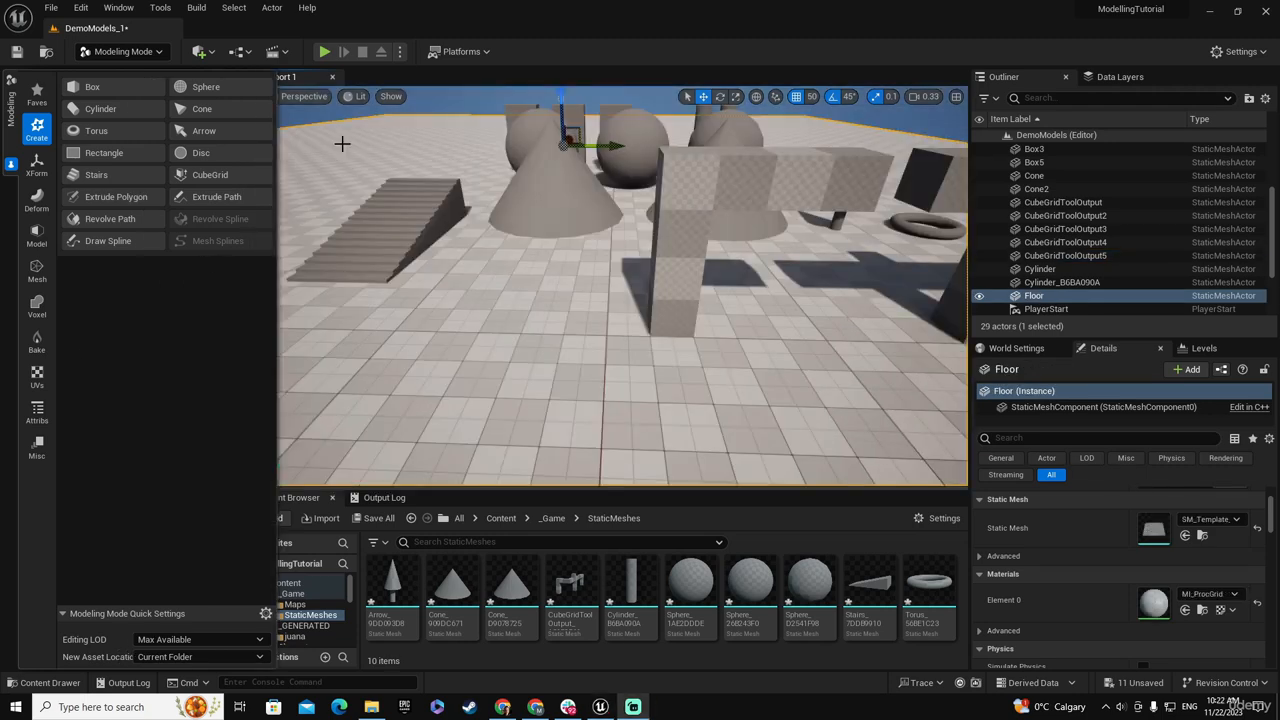
# - Start CubeGrid on the Floor mesh and pull a cell in front of the stairs up into a column
pyautogui.click(209, 176)
pyautogui.moveTo(590, 388)
pyautogui.mouseDown(button='right')
pyautogui.moveTo(540, 428)
pyautogui.moveTo(586, 383)
pyautogui.mouseUp(button='right')
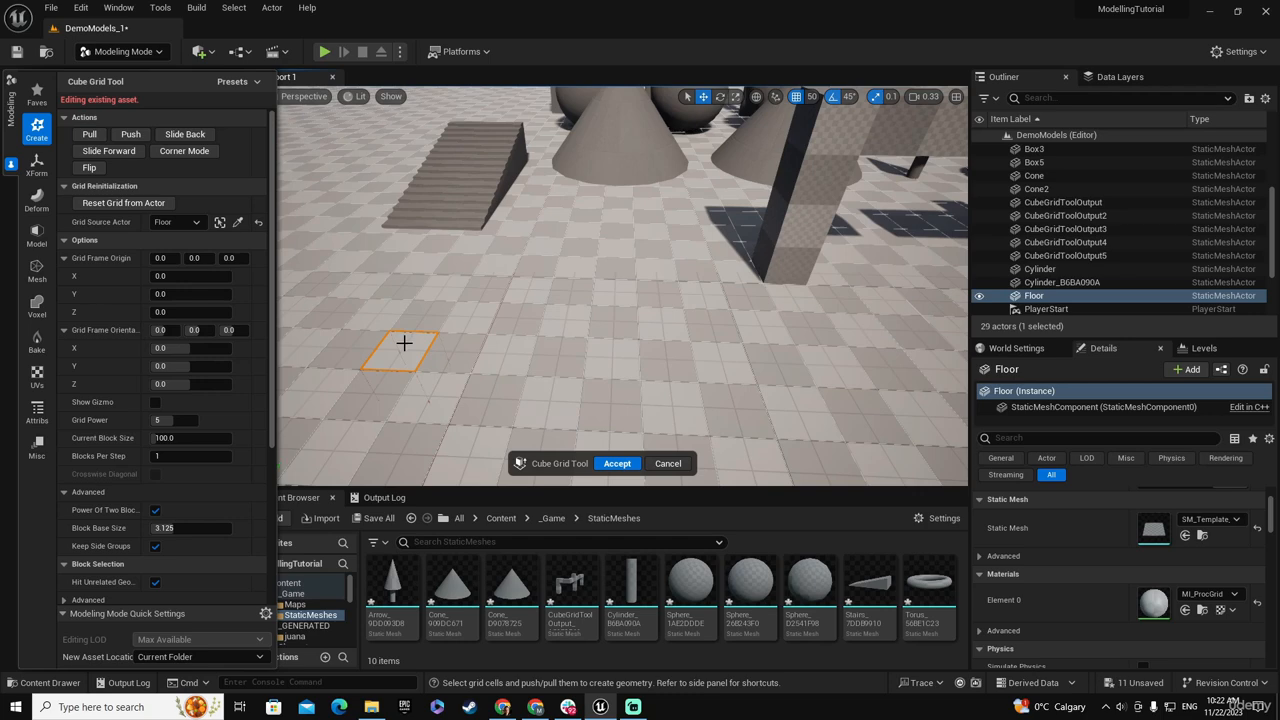
pyautogui.moveTo(404, 343); pyautogui.dragTo(348, 215)
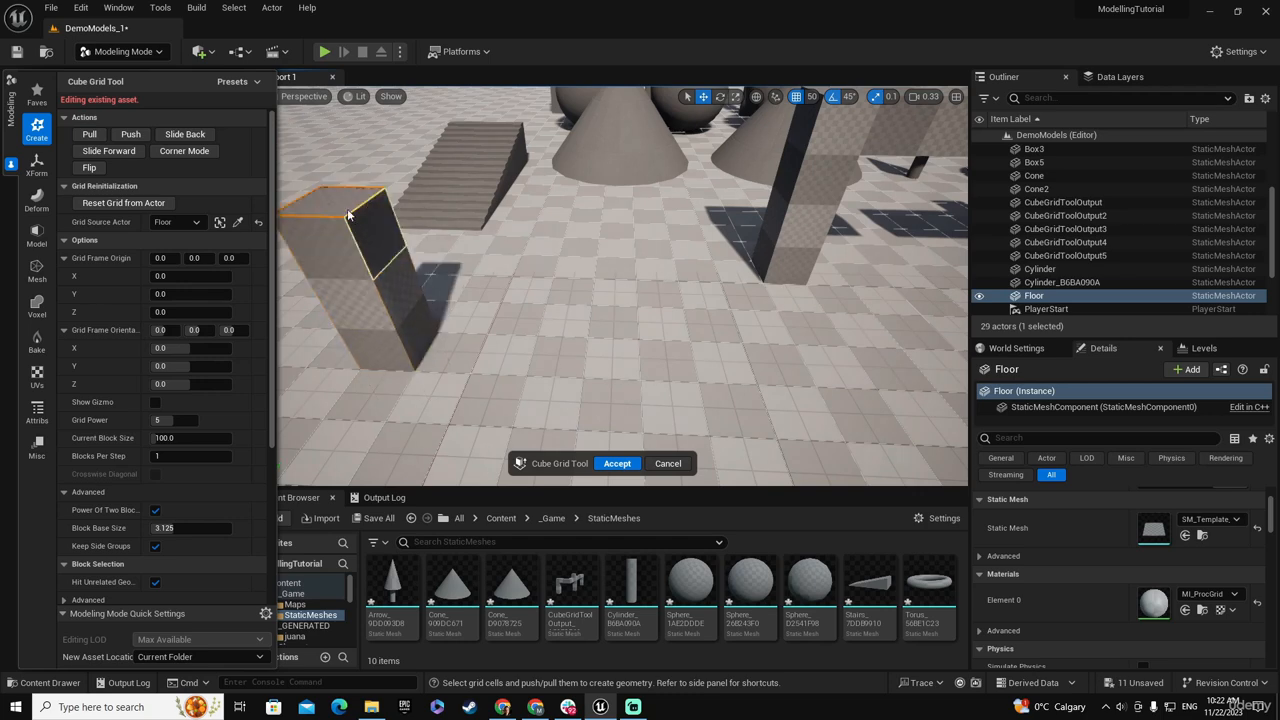
pyautogui.moveTo(414, 162); pyautogui.dragTo(414, 132, button='right')
# - Pull the side face of the new column's uppermost block outward by two blocks
pyautogui.click(460, 225)
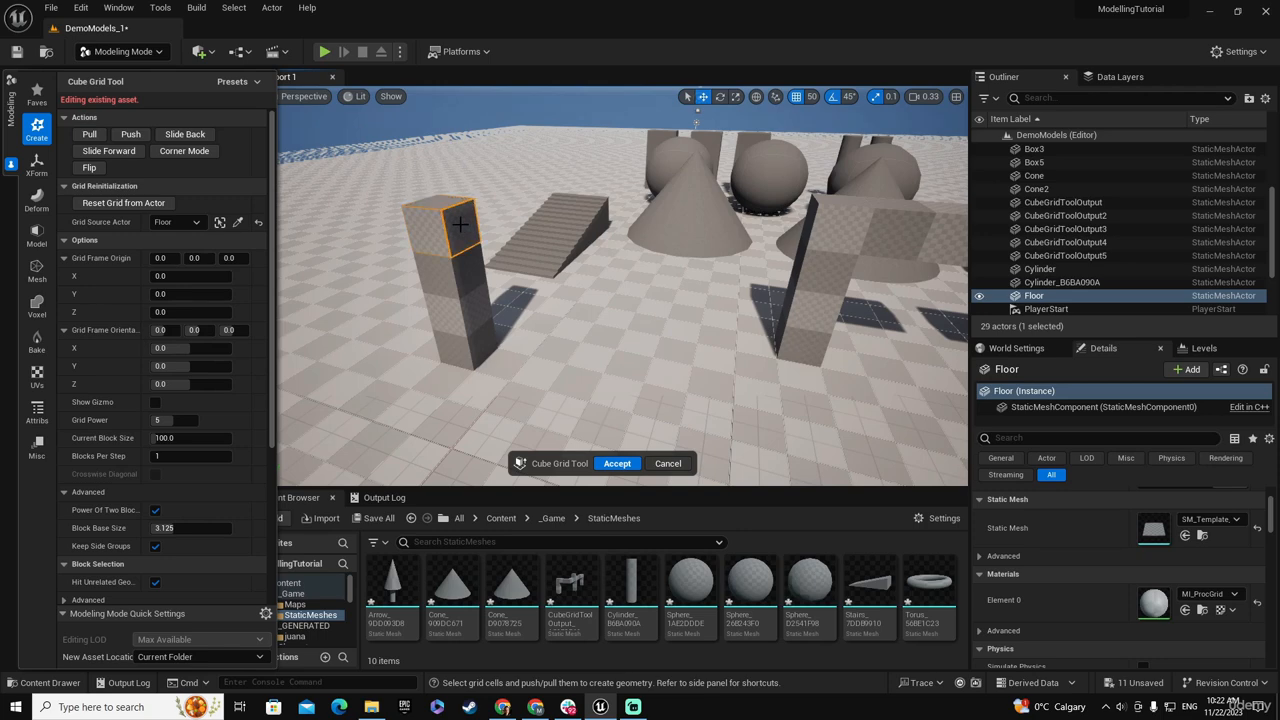
pyautogui.press('e')
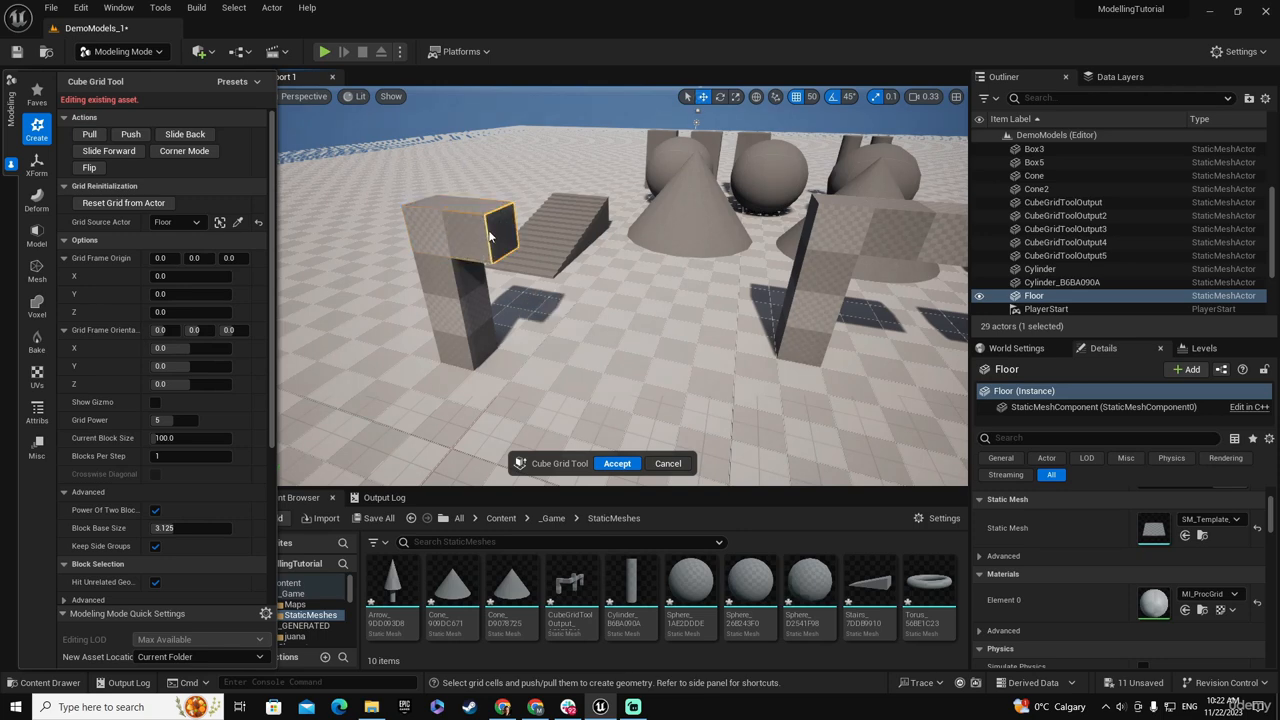
pyautogui.press('e')
pyautogui.moveTo(588, 268); pyautogui.dragTo(547, 257, button='right')
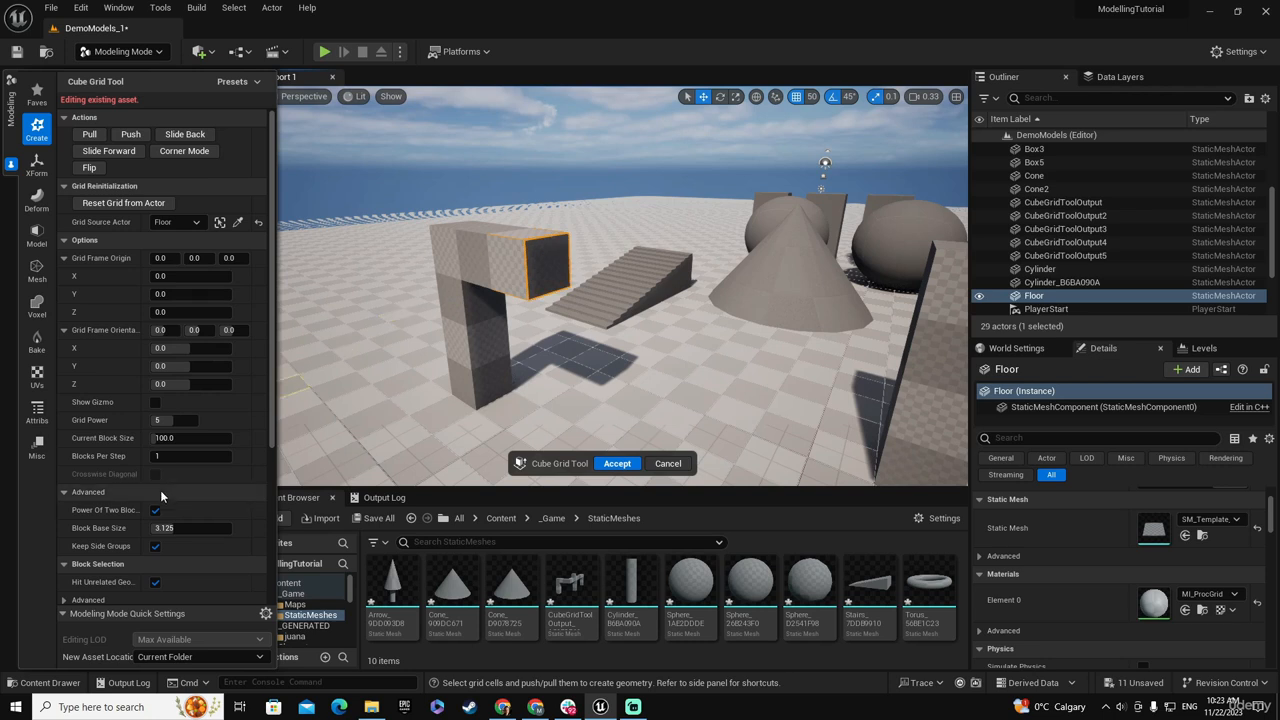
# - Set the current block size to 50 and pull one upper quarter of the arm's end face outward into a thinner beam
pyautogui.click(182, 438)
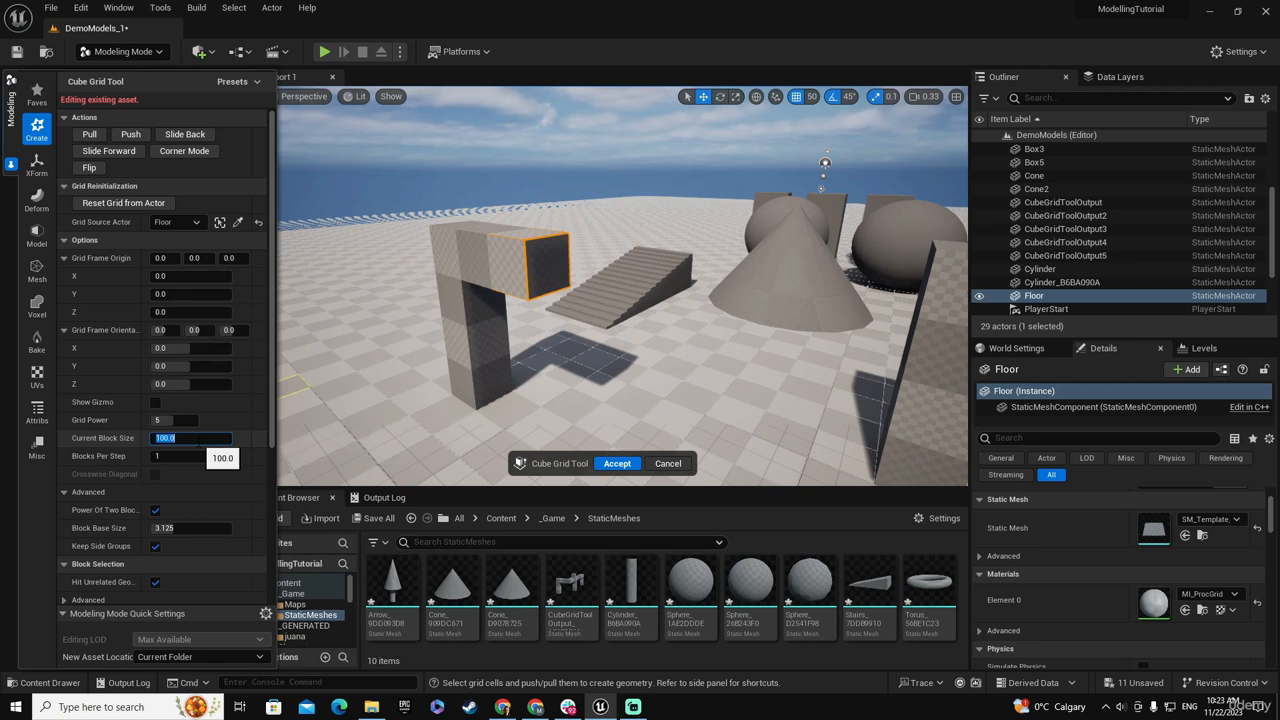
pyautogui.write('50')
pyautogui.press('Tab')
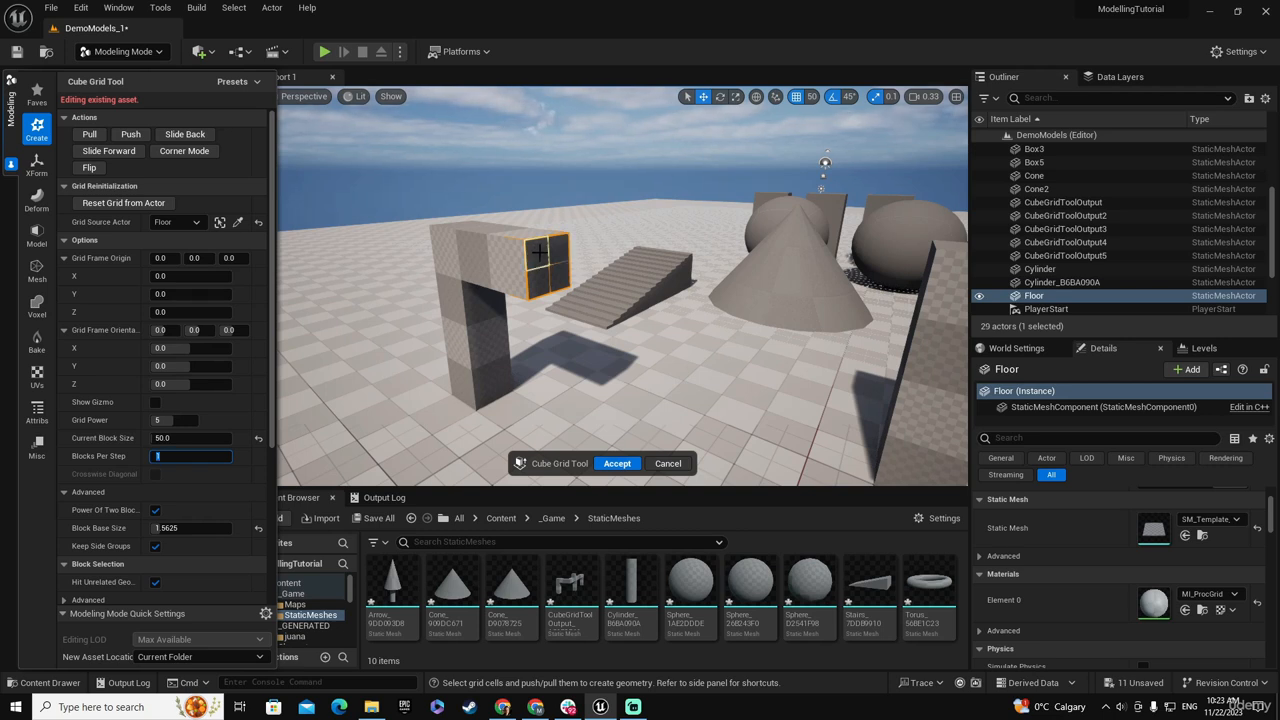
pyautogui.click(539, 253)
pyautogui.press('e')
pyautogui.press('e')
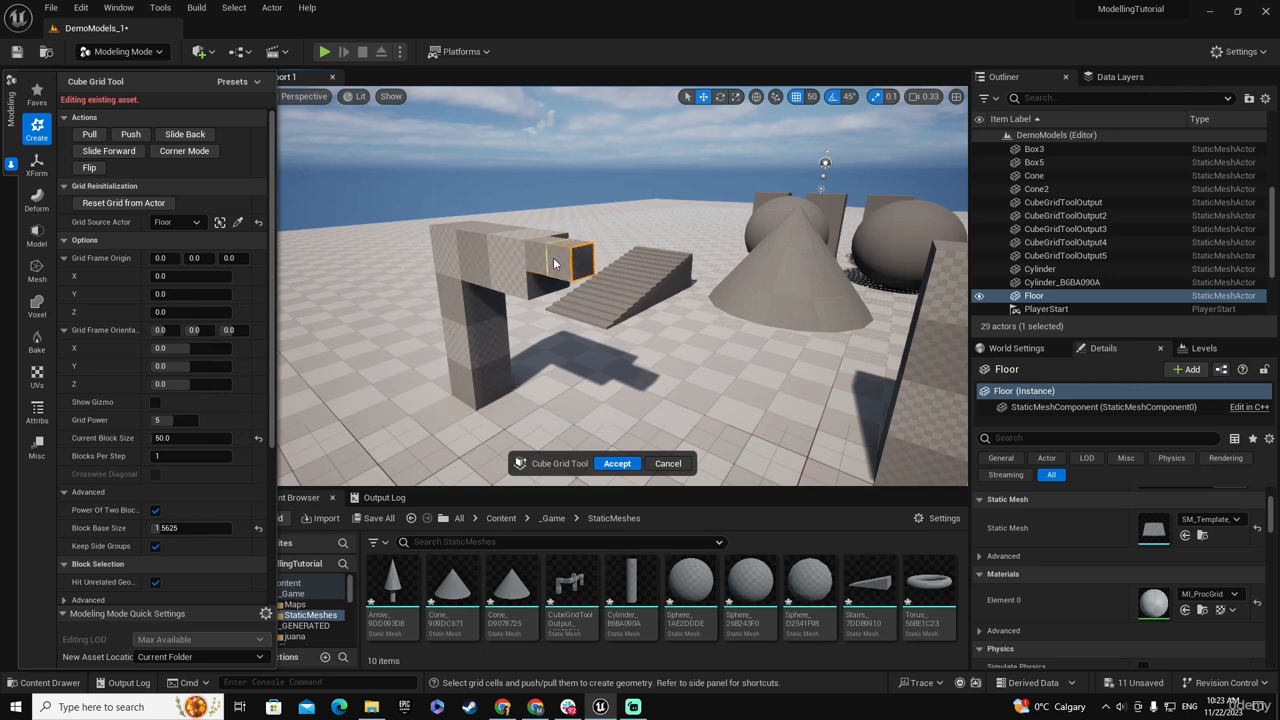
pyautogui.moveTo(602, 272)
pyautogui.mouseDown(button='right')
pyautogui.moveTo(595, 252)
pyautogui.moveTo(592, 288)
pyautogui.mouseUp(button='right')
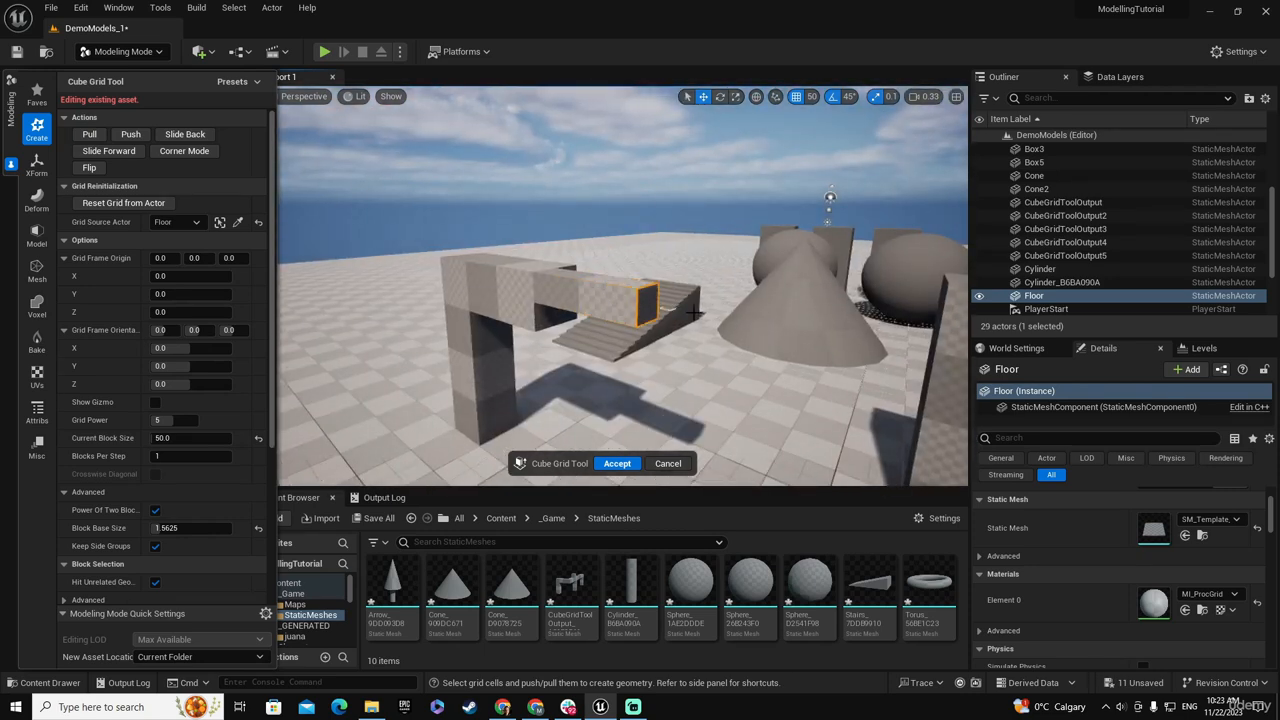
# - Set the current block size to 100 and pull the thin beam's end face outward by two blocks
pyautogui.moveTo(694, 313)
pyautogui.mouseDown(button='right')
pyautogui.moveTo(645, 338)
pyautogui.moveTo(598, 316)
pyautogui.moveTo(705, 328)
pyautogui.moveTo(636, 324)
pyautogui.moveTo(675, 311)
pyautogui.mouseUp(button='right')
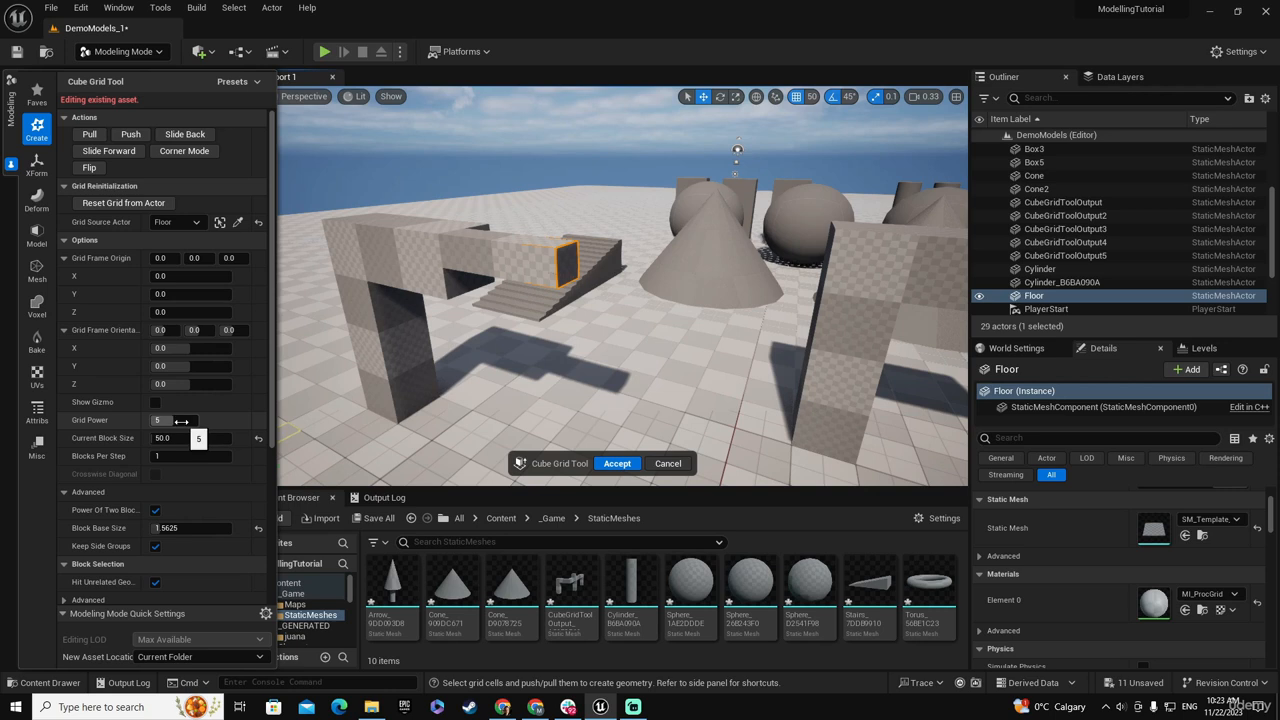
pyautogui.click(180, 438)
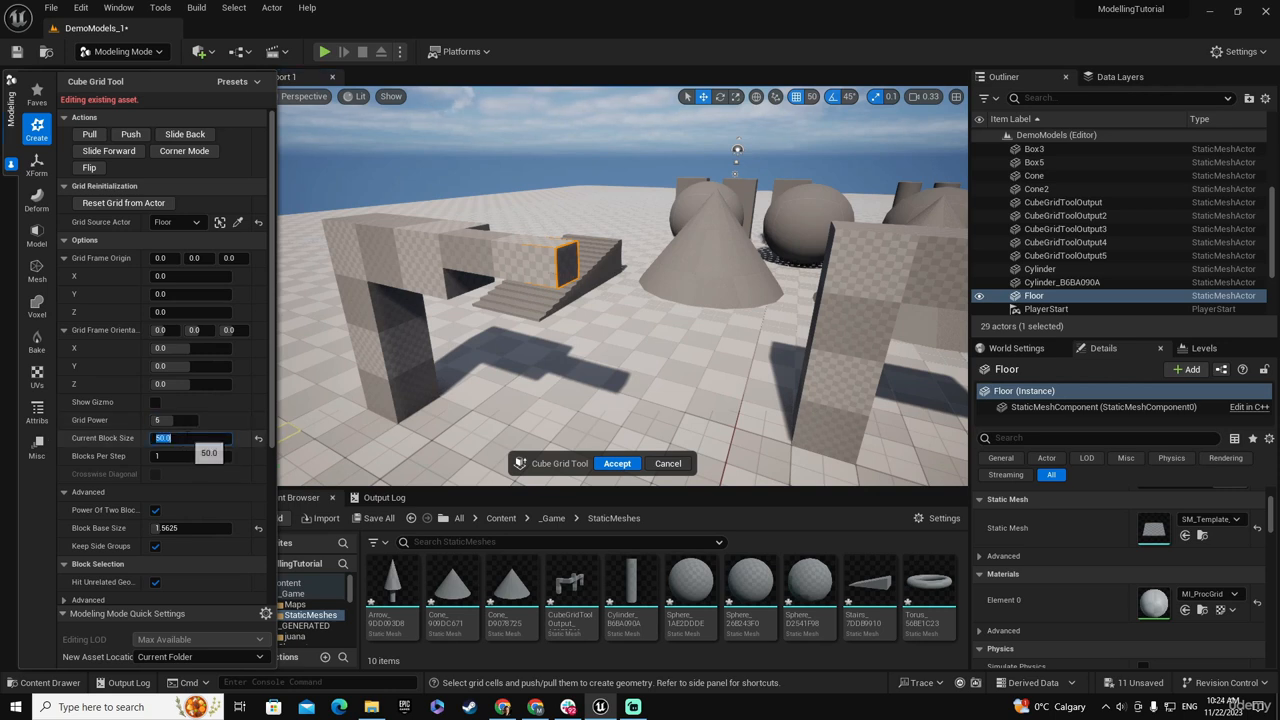
pyautogui.write('1')
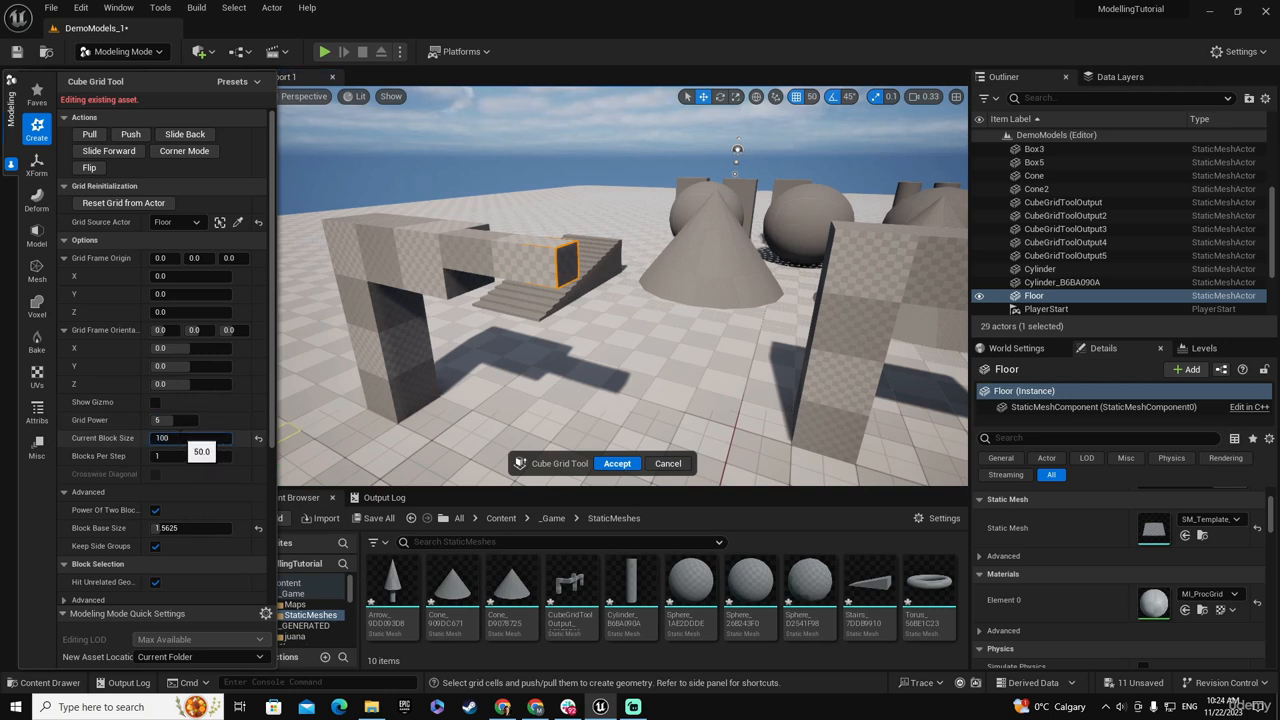
pyautogui.write('00')
pyautogui.press('Return')
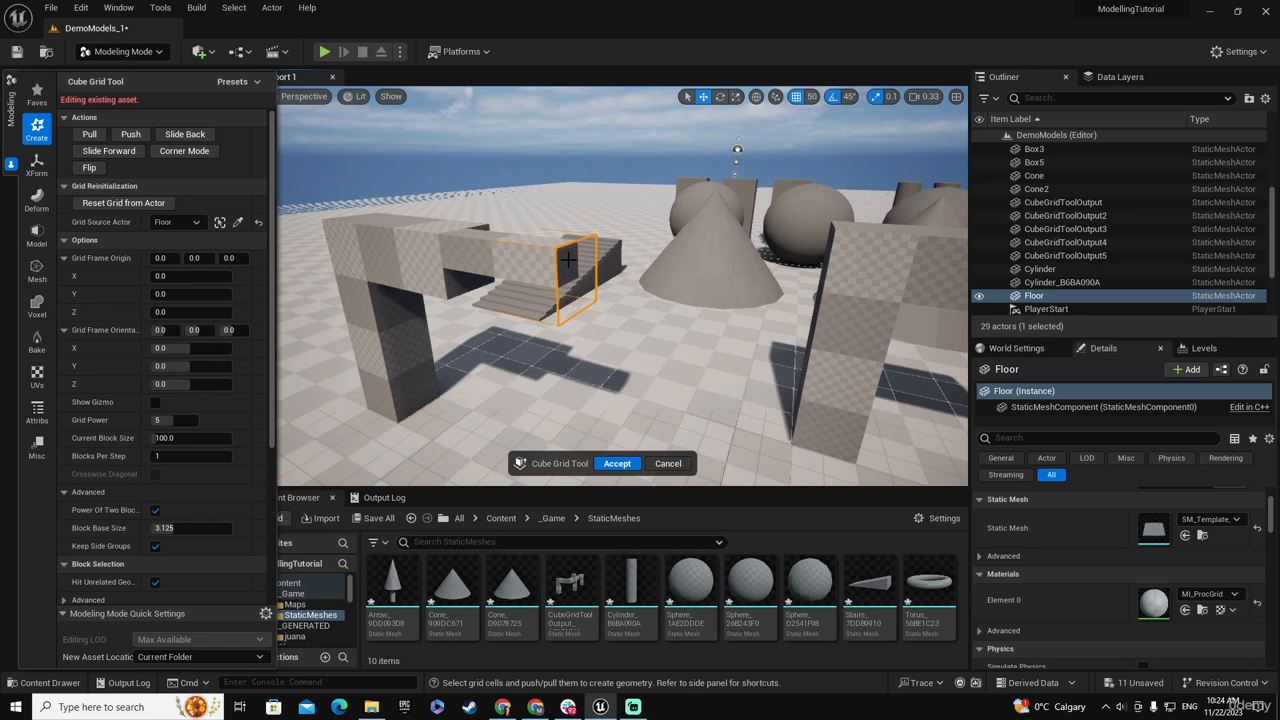
pyautogui.press('e')
pyautogui.press('e')
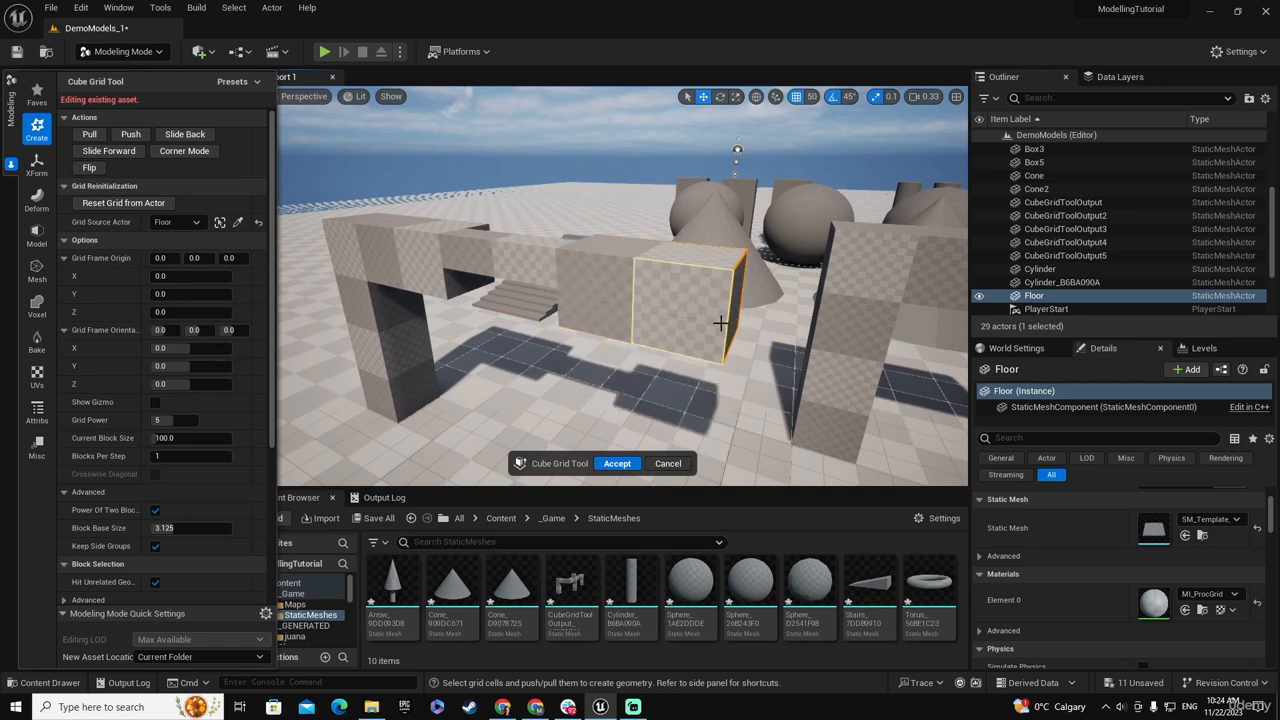
# - Select the underside of the beam's outermost block and pull it down to the floor as a supporting leg
pyautogui.moveTo(721, 323); pyautogui.dragTo(695, 309, button='right')
pyautogui.press('q')
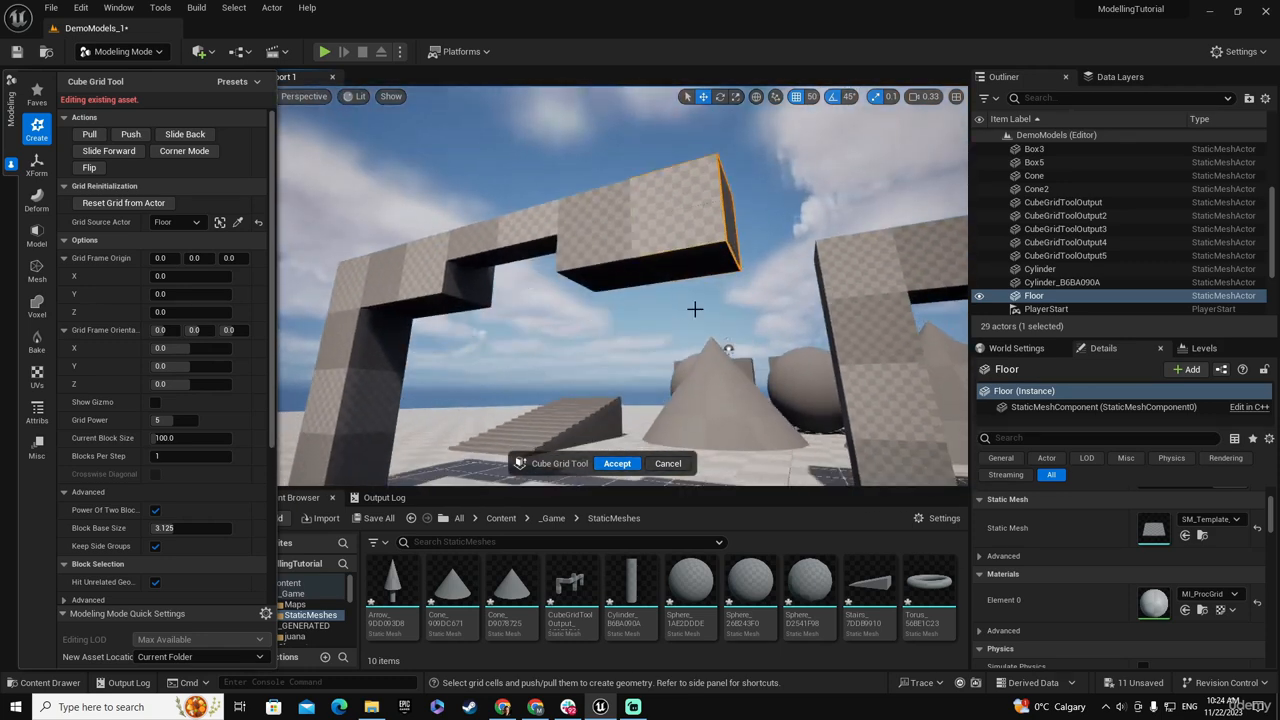
pyautogui.click(688, 264)
pyautogui.moveTo(708, 371)
pyautogui.mouseDown(button='right')
pyautogui.moveTo(715, 349)
pyautogui.moveTo(688, 380)
pyautogui.moveTo(633, 326)
pyautogui.moveTo(706, 354)
pyautogui.mouseUp(button='right')
pyautogui.press('e')
pyautogui.press('e')
pyautogui.press('e')
pyautogui.press('e')
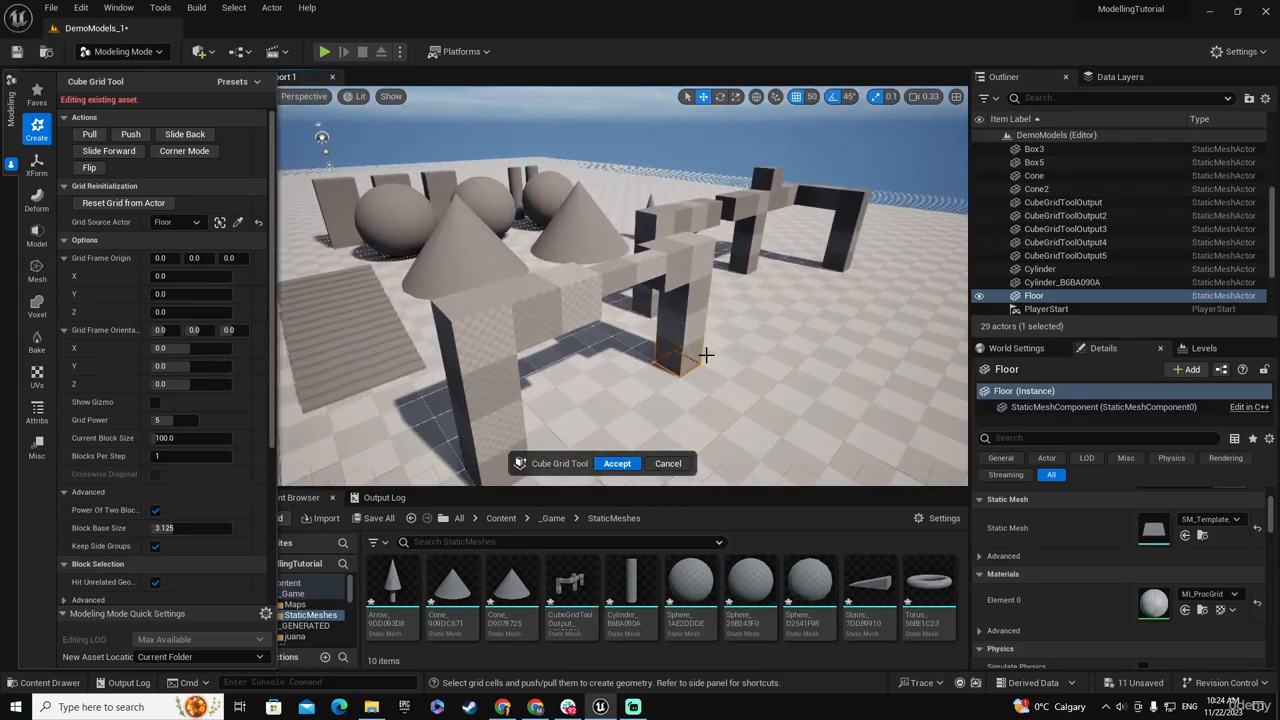